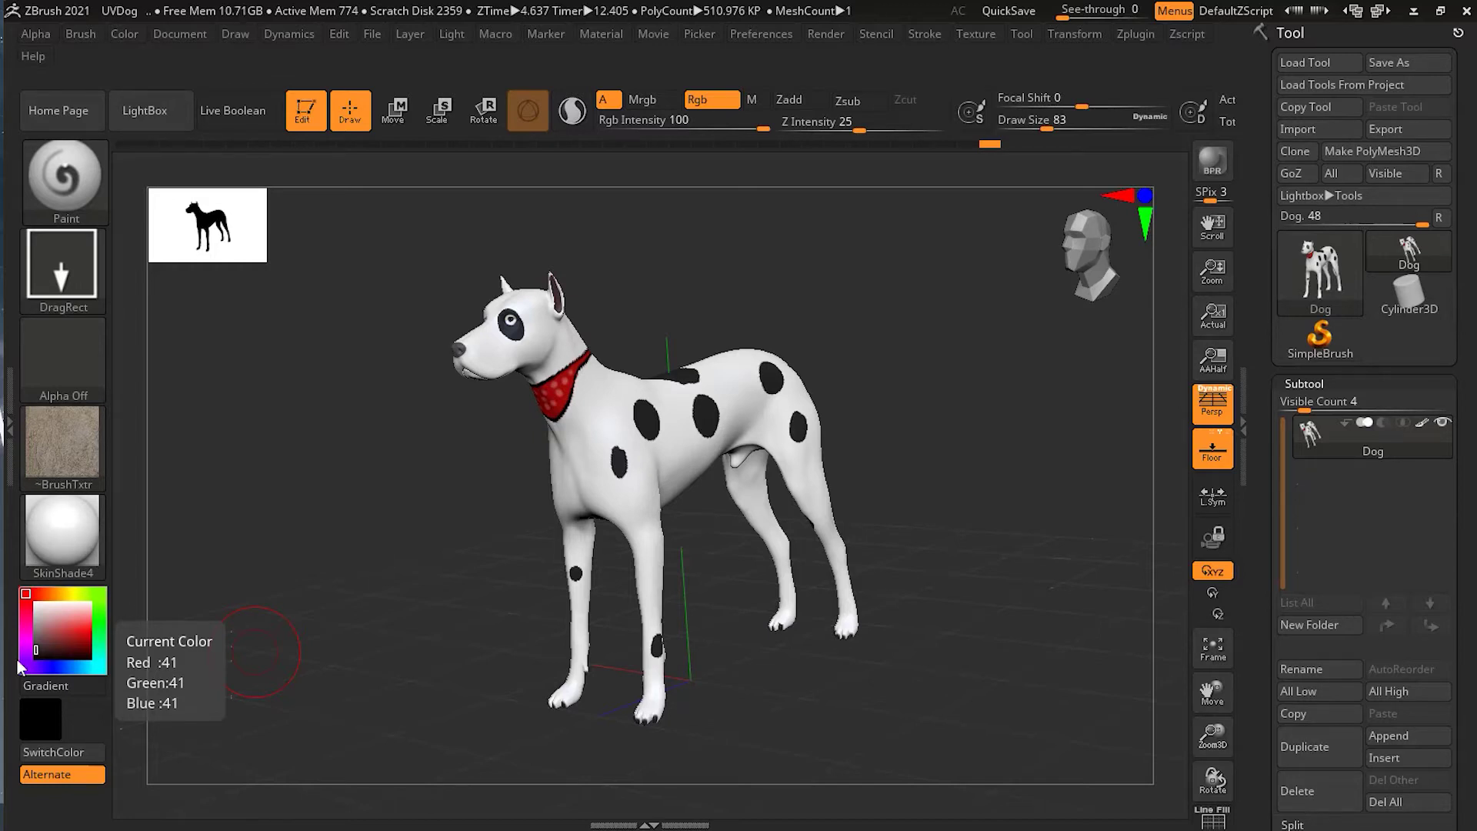
Collapse the Subtool sub-palette in the Tool palette while turning the dog to other angles
scroll(374, 553, "up", 3)
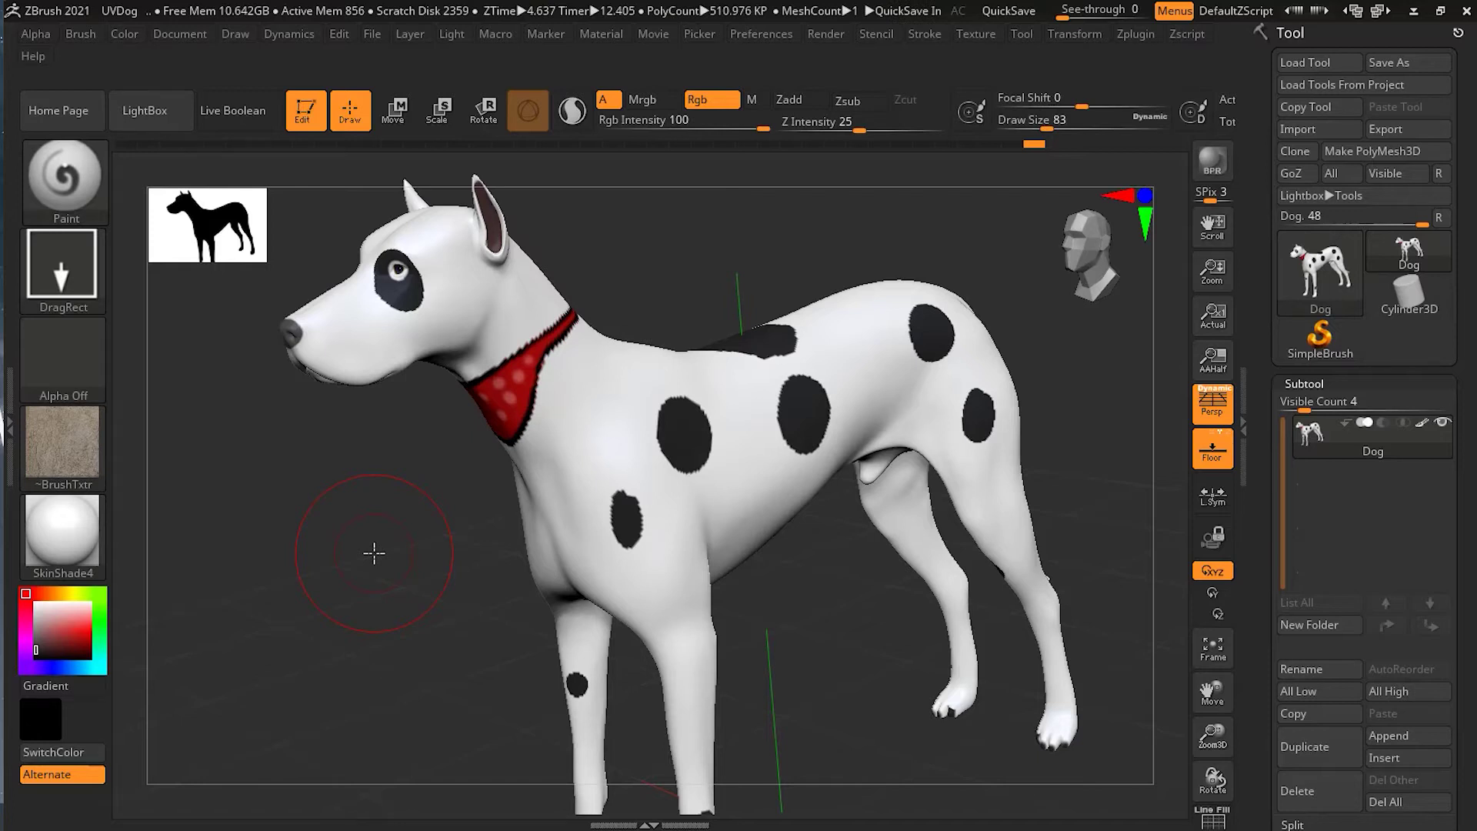
key("shift")
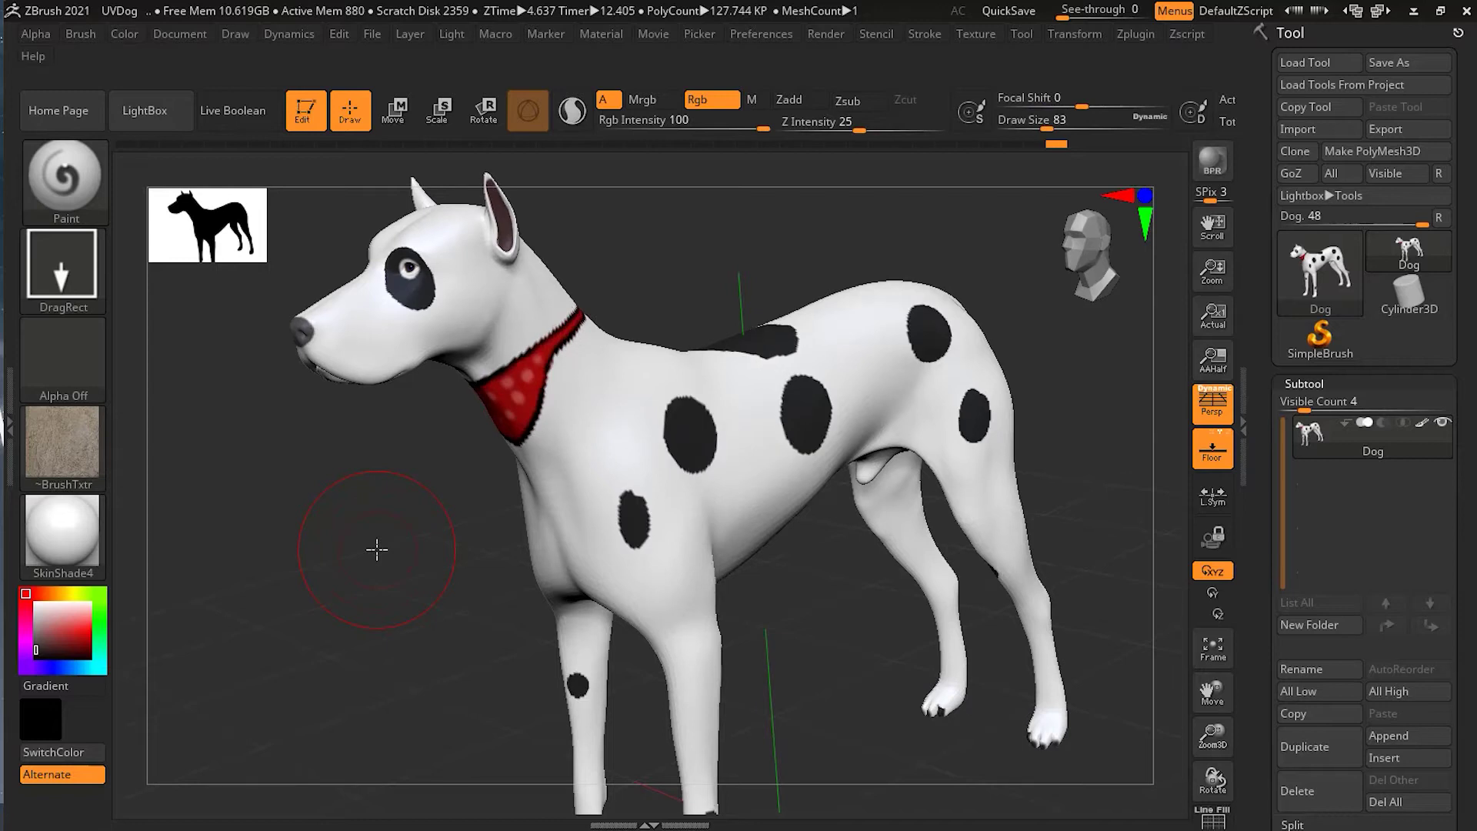
left_click_drag(377, 549, 372, 557)
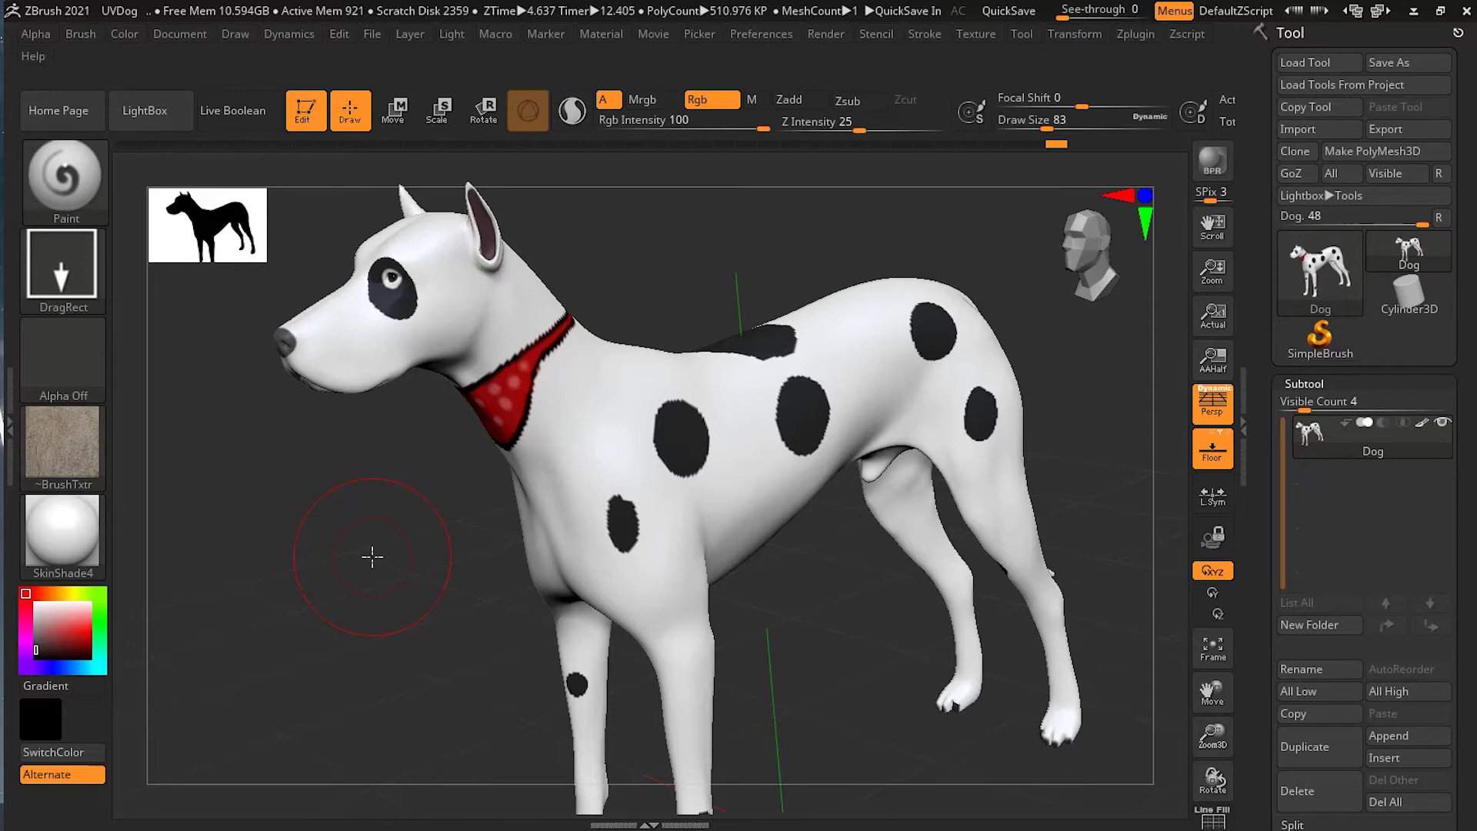
left_click(1310, 383)
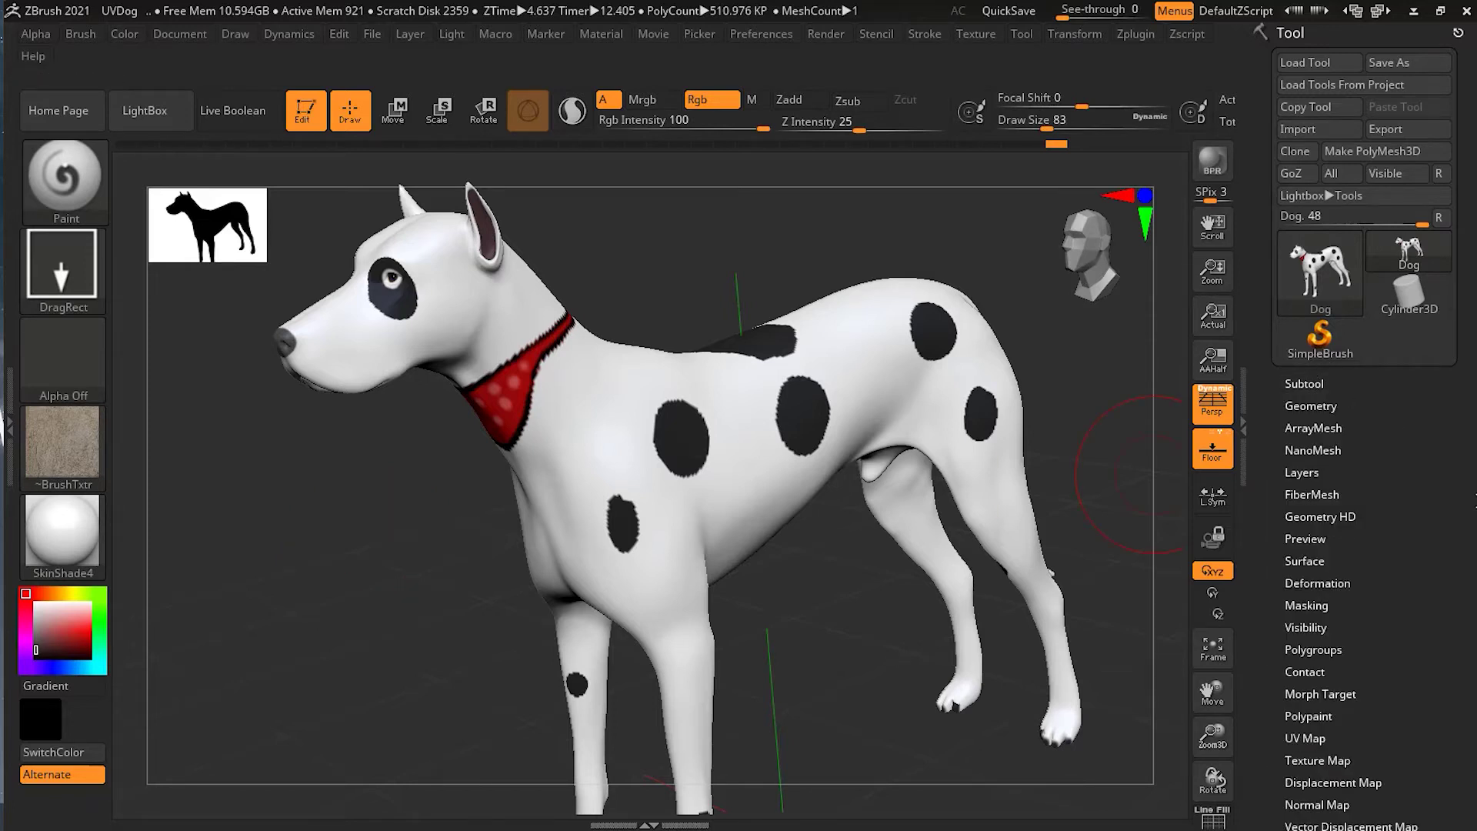
mouse_move(839, 569)
left_mouse_down()
mouse_move(853, 613)
mouse_move(815, 620)
mouse_move(852, 681)
mouse_move(824, 693)
mouse_move(789, 644)
left_mouse_up()
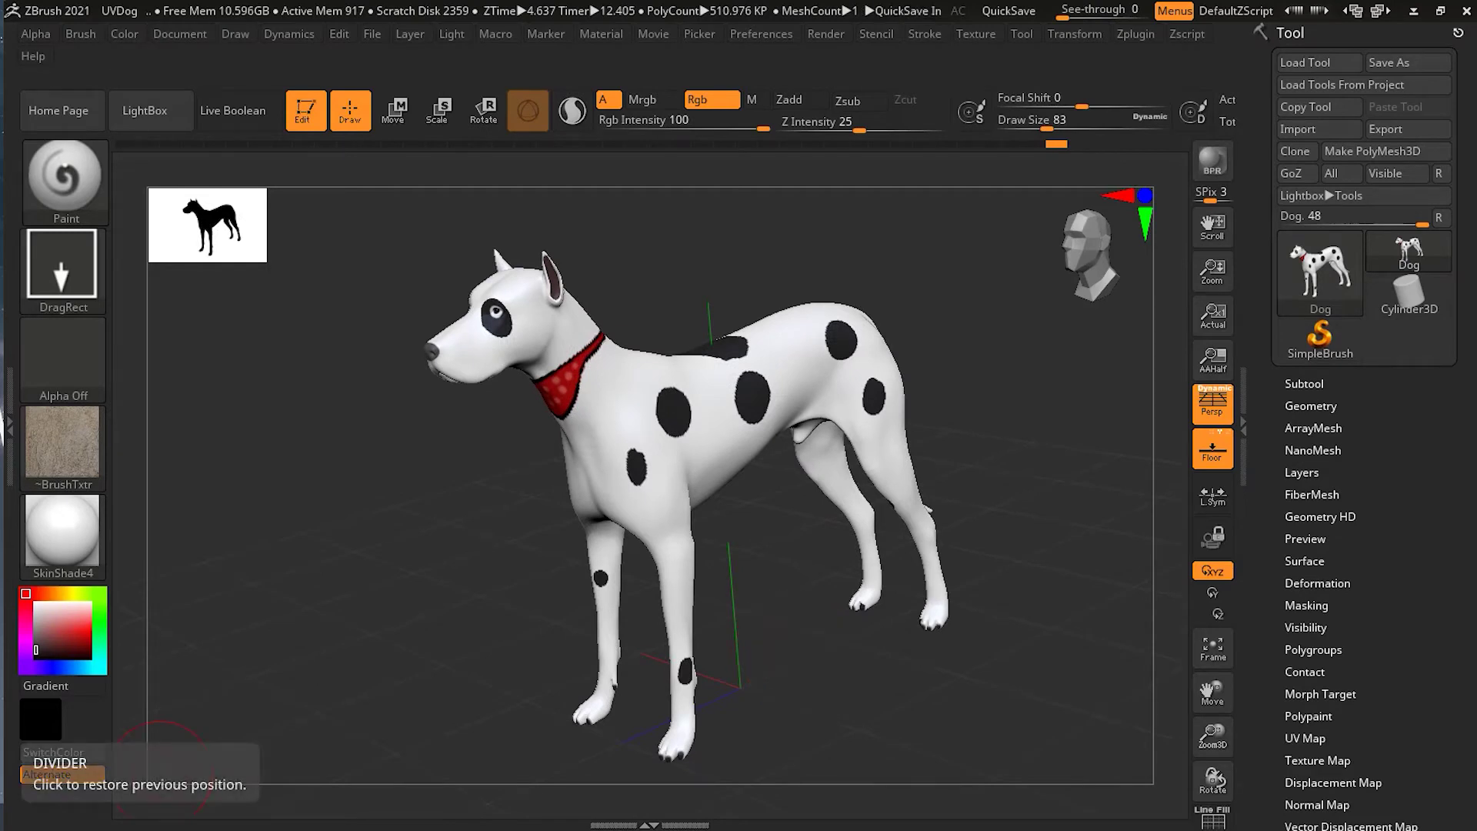
left_click_drag(781, 643, 781, 643)
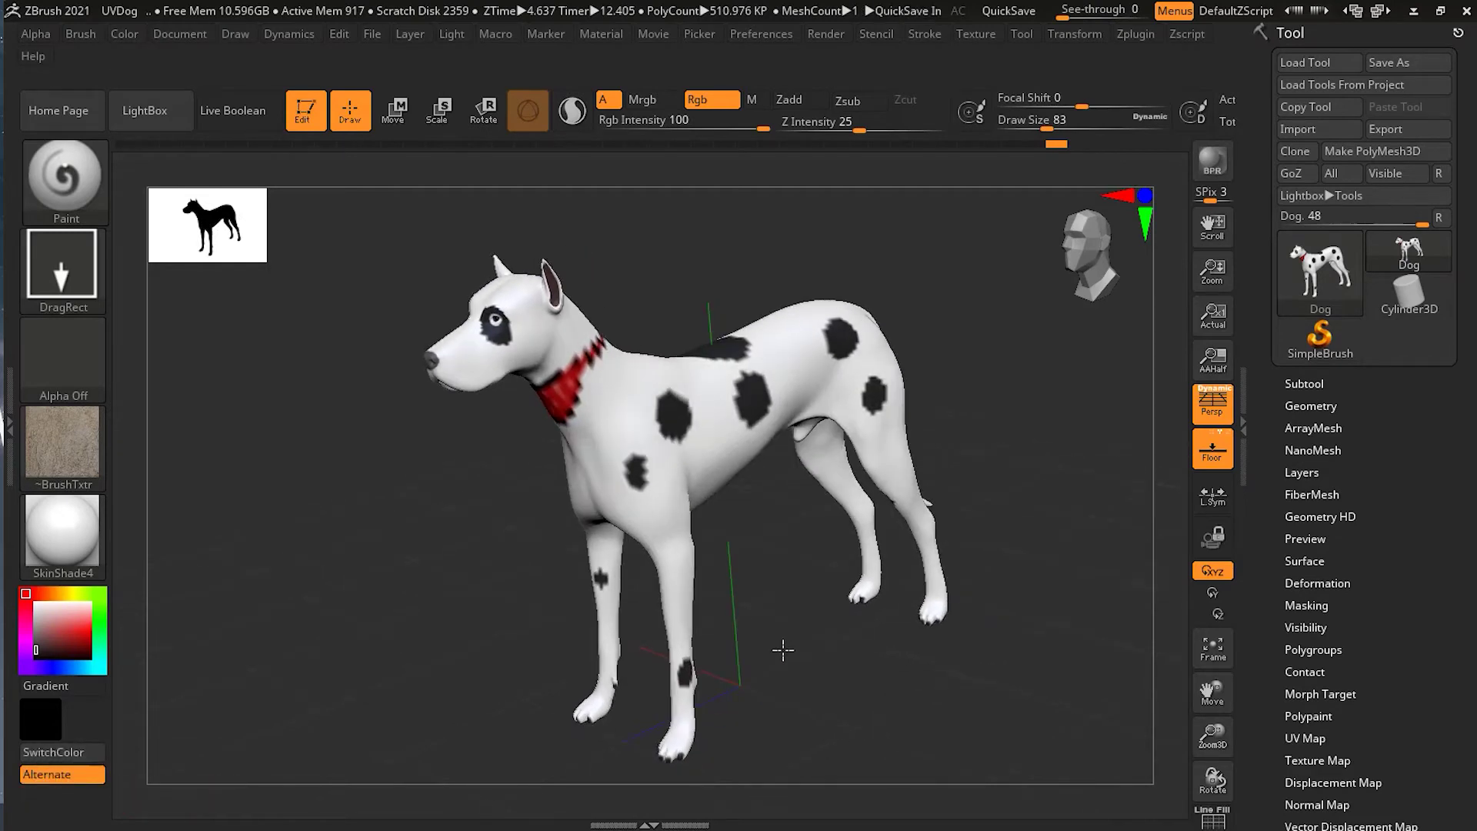
Dock the Zplugin menu in the left tray with SubTool Master collapsed and UV Master expanded
left_click(1135, 33)
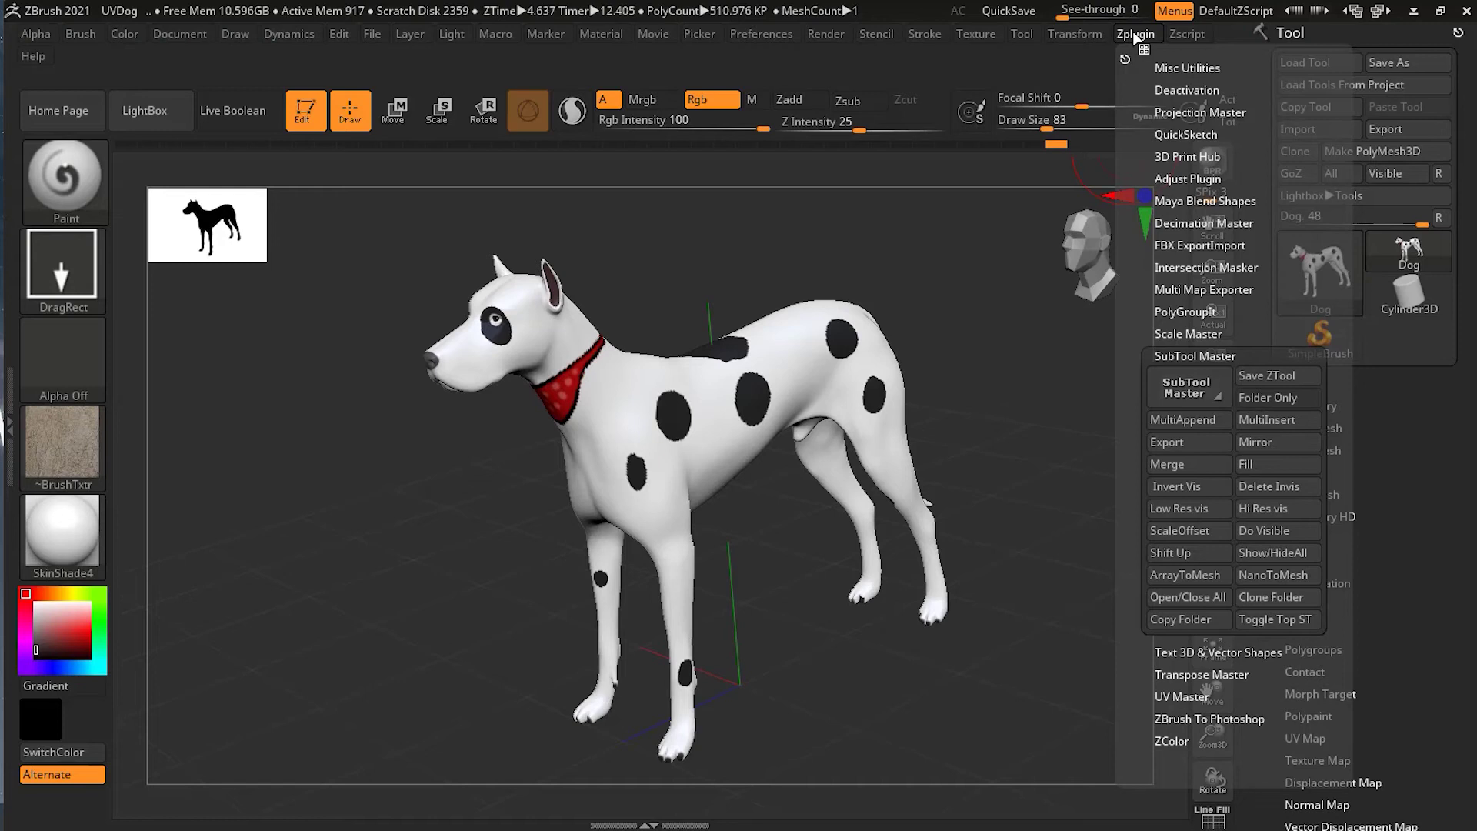
left_click(1200, 355)
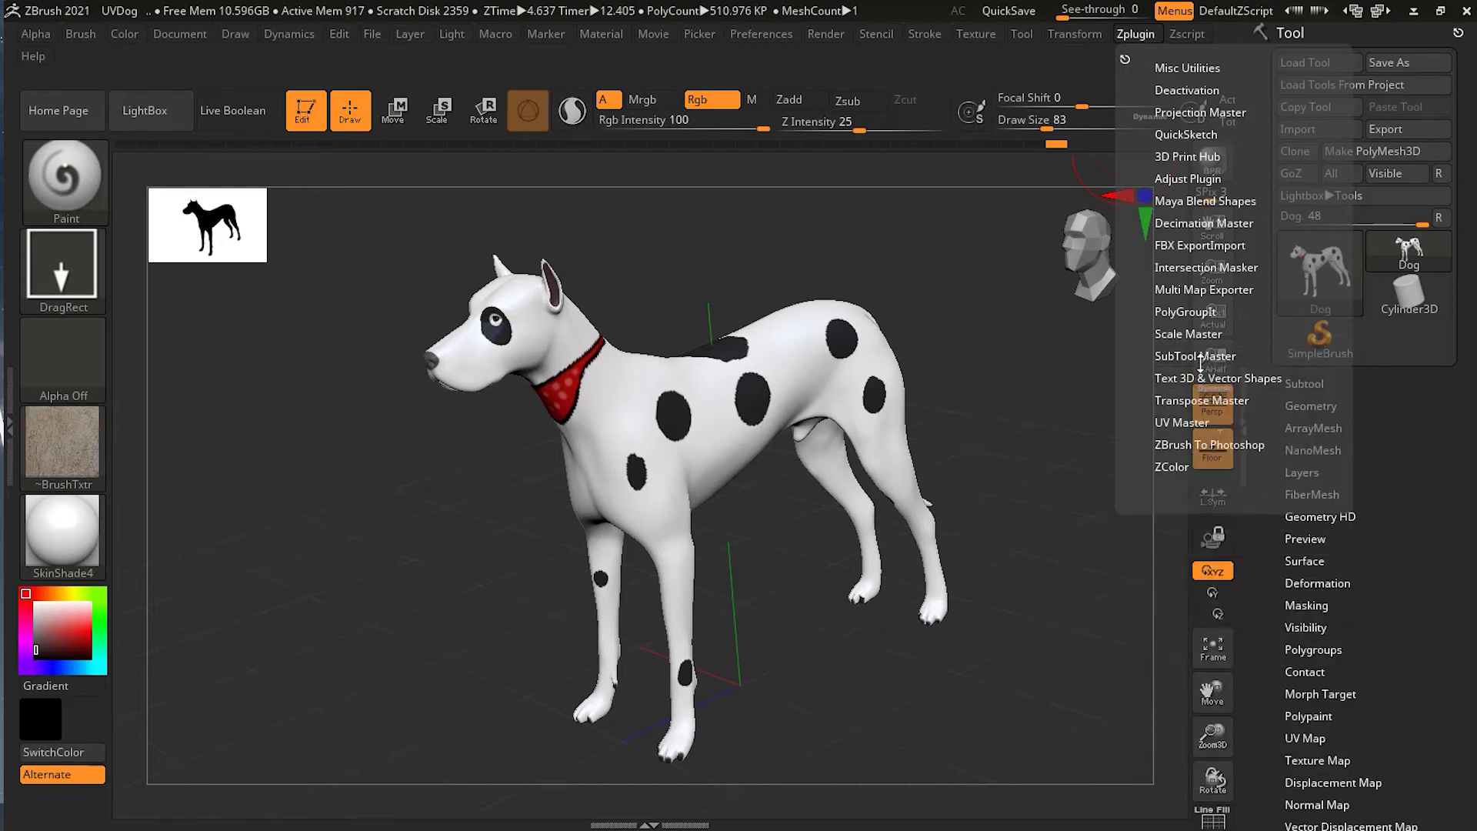
left_click(1185, 421)
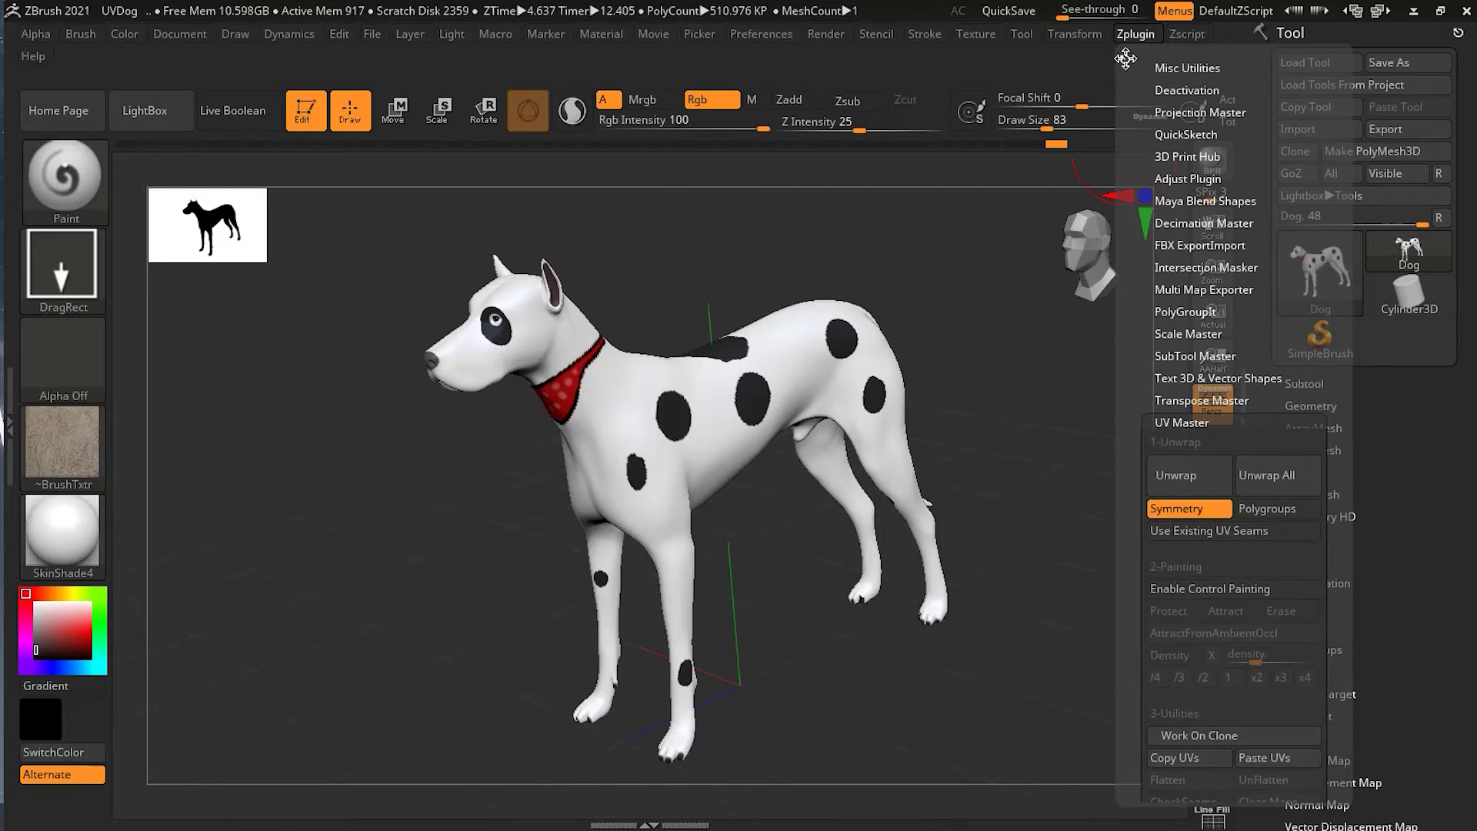
left_click_drag(1125, 59, 107, 62)
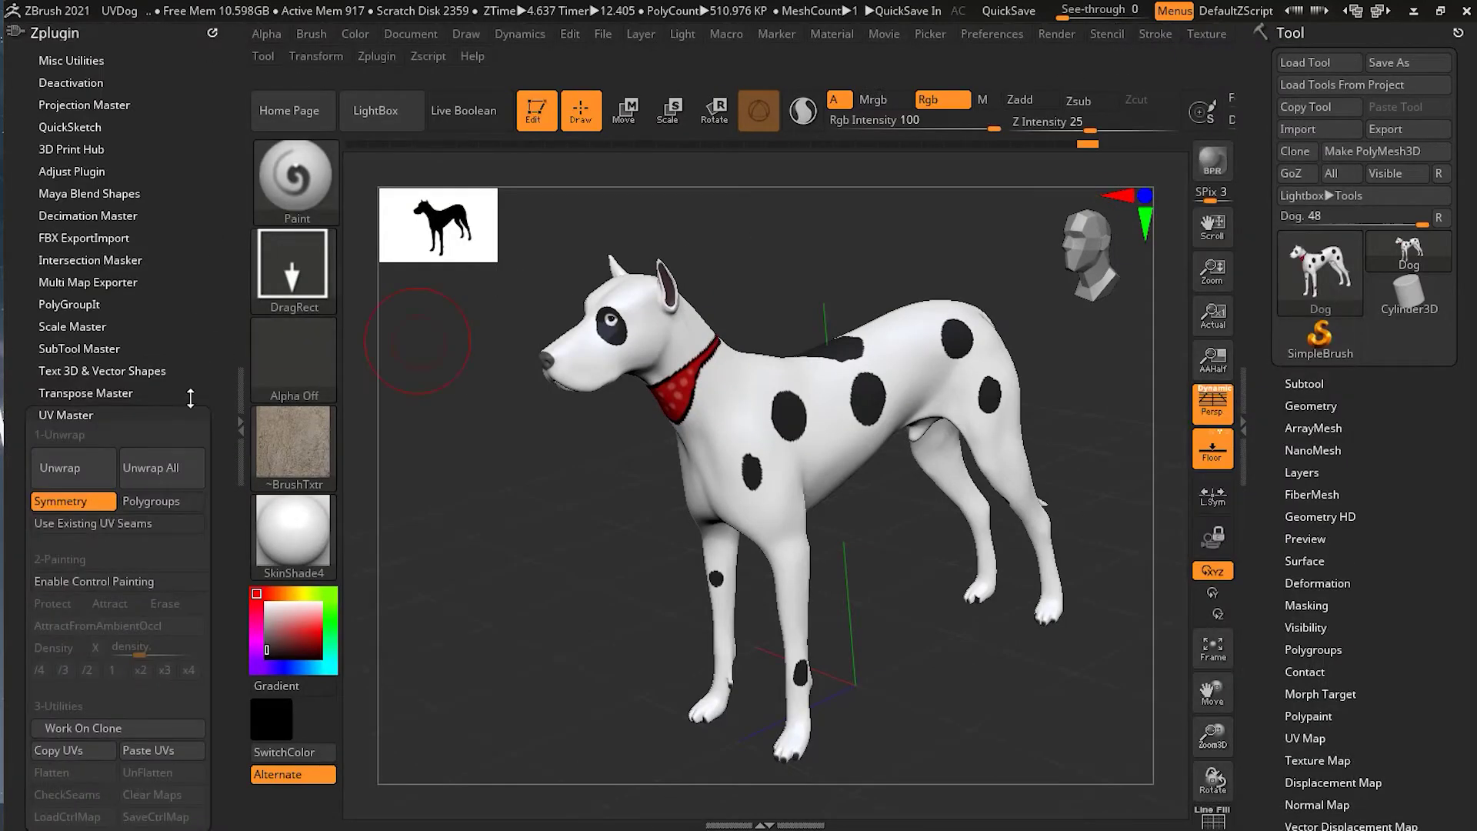
scroll(223, 538, "down", 5)
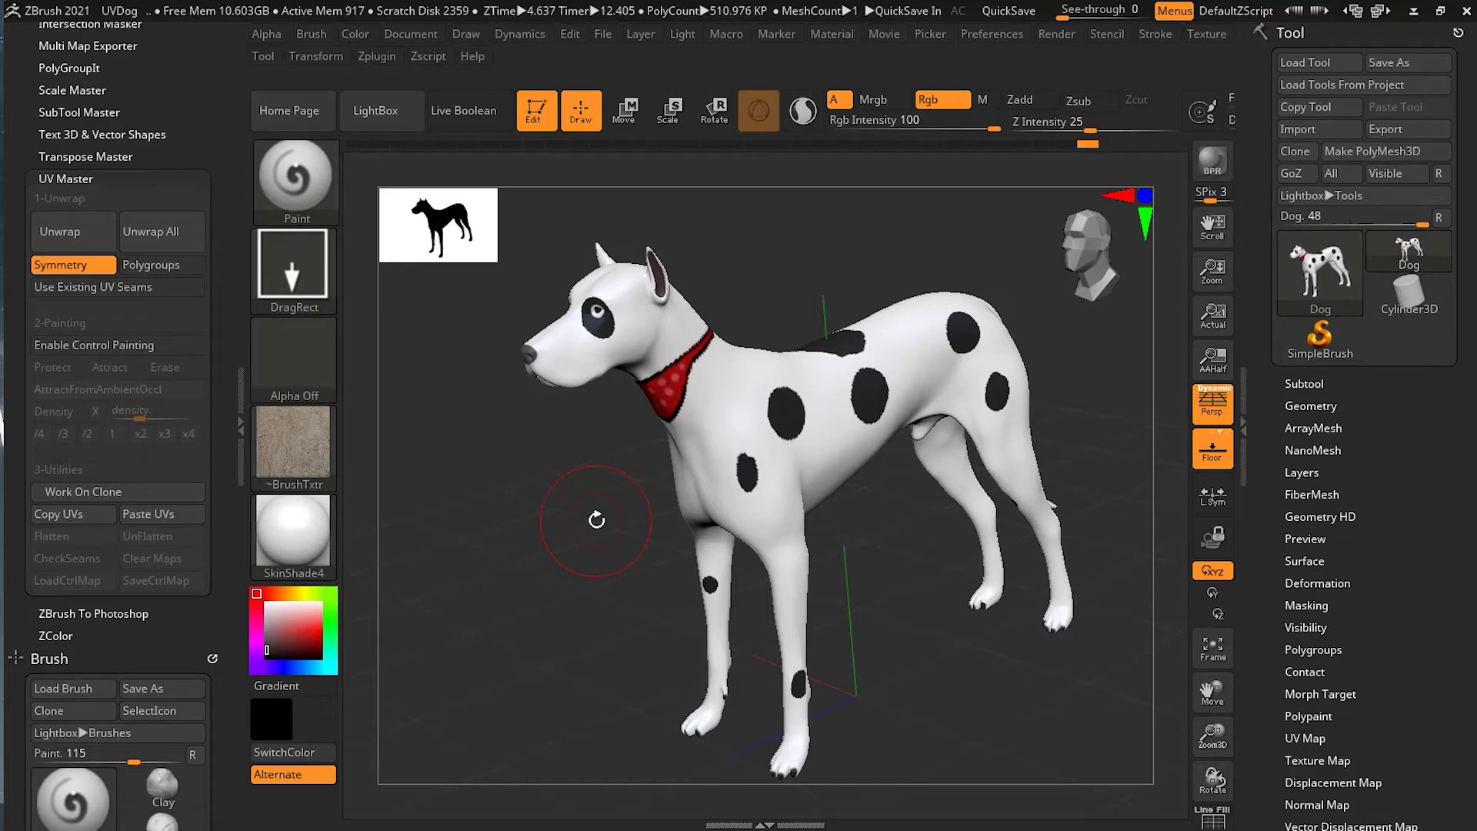
Unwrap the dog's UVs with UV Master at the lowest subdivision, then step back up
left_click(80, 233)
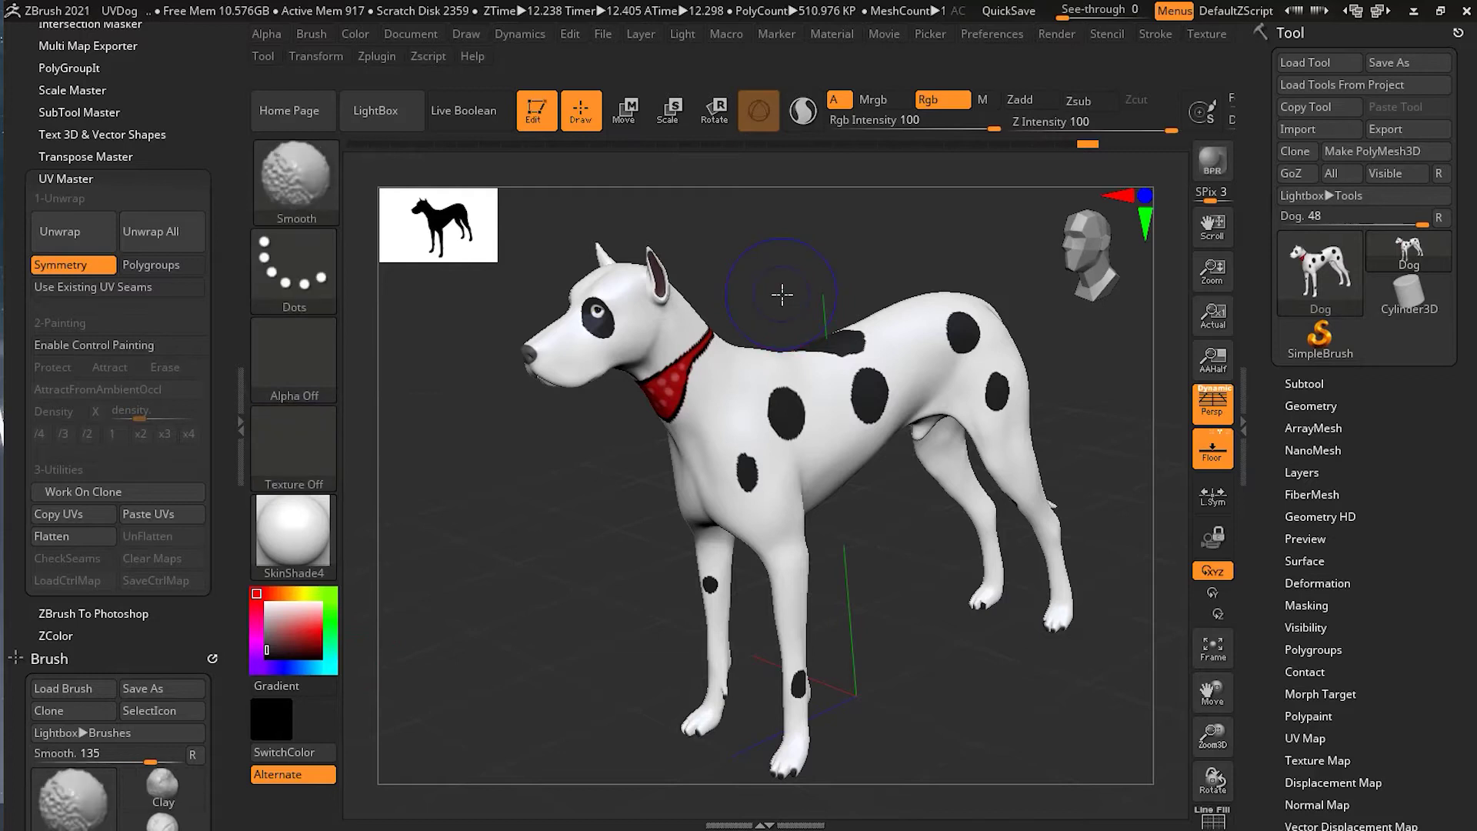
key("shift+d")
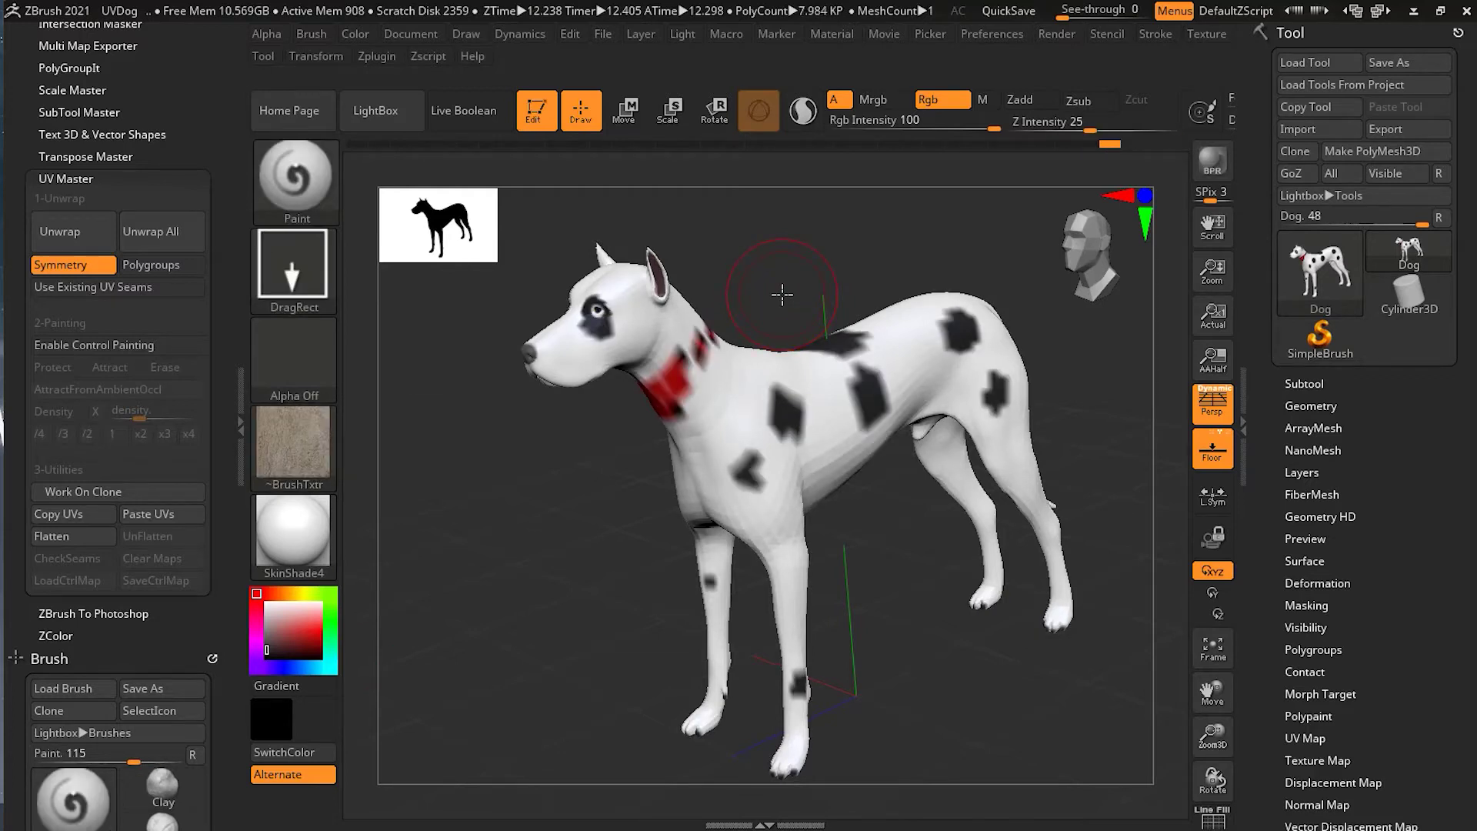
left_click(98, 228)
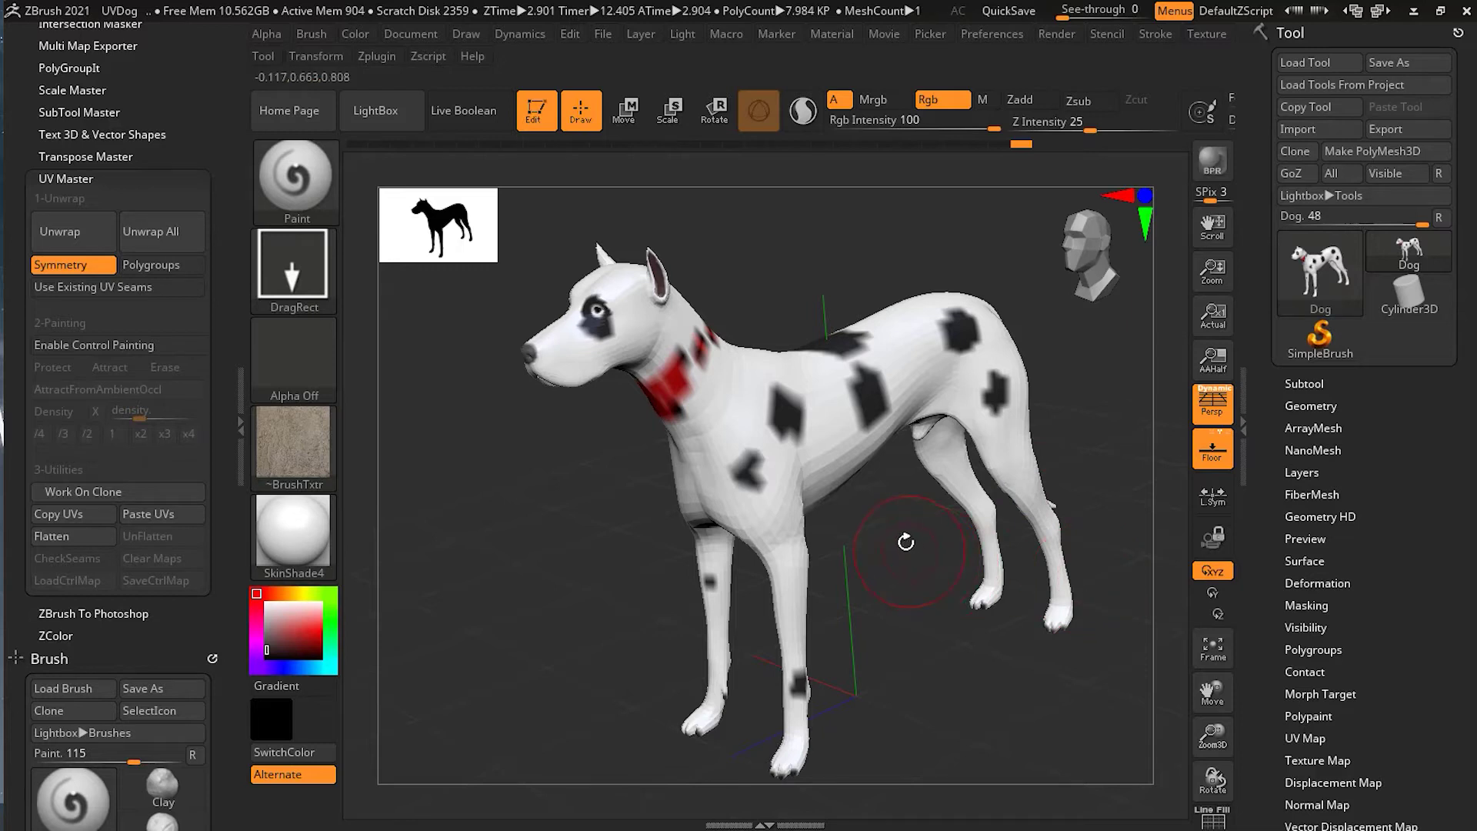
key("ctrl+d")
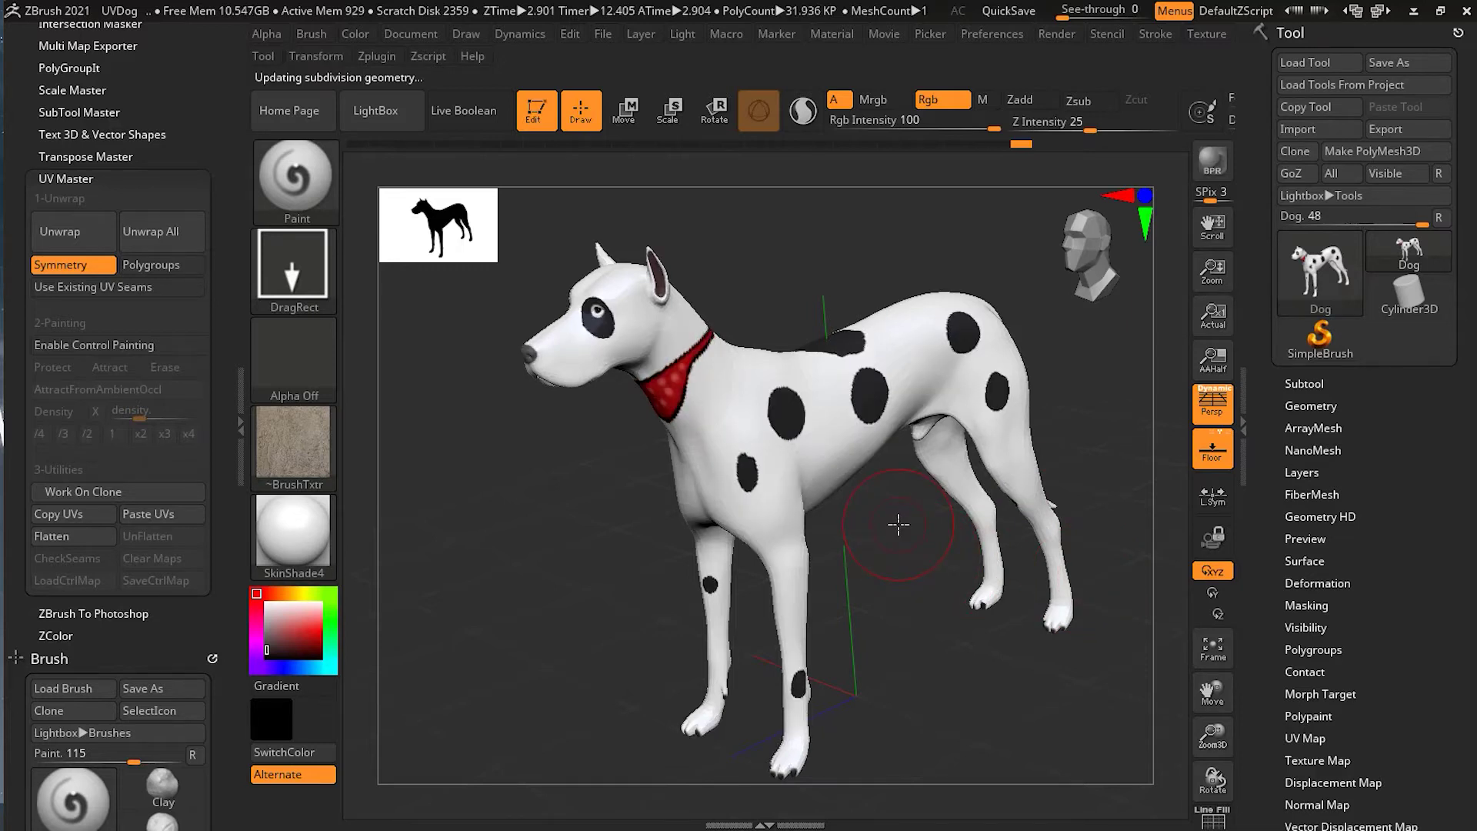
key("ctrl+d")
key("ctrl+d")
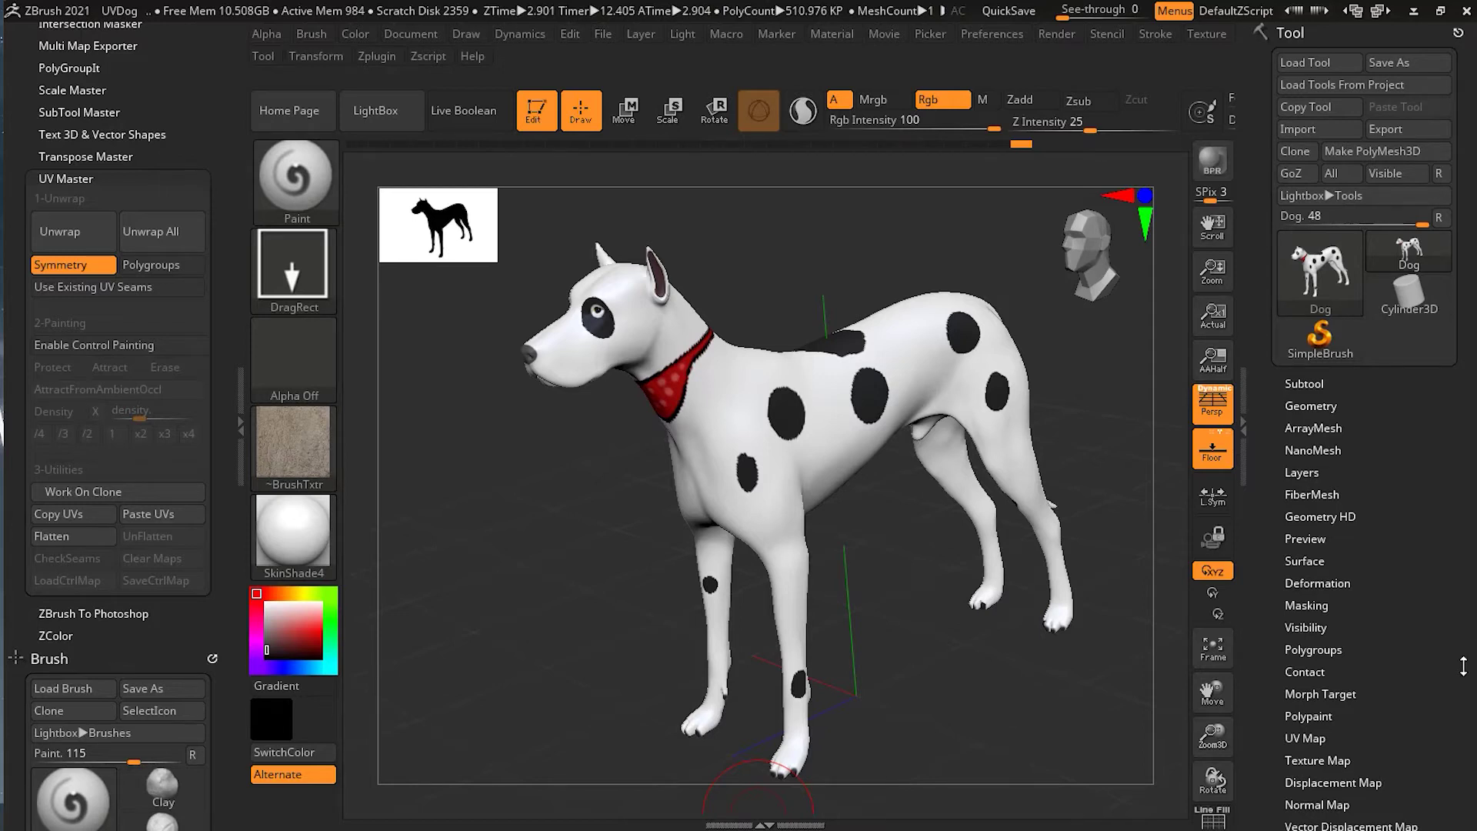
Expand the UV Map sub-palette and morph the dog into its flat UV layout
scroll(1465, 657, "down", 2)
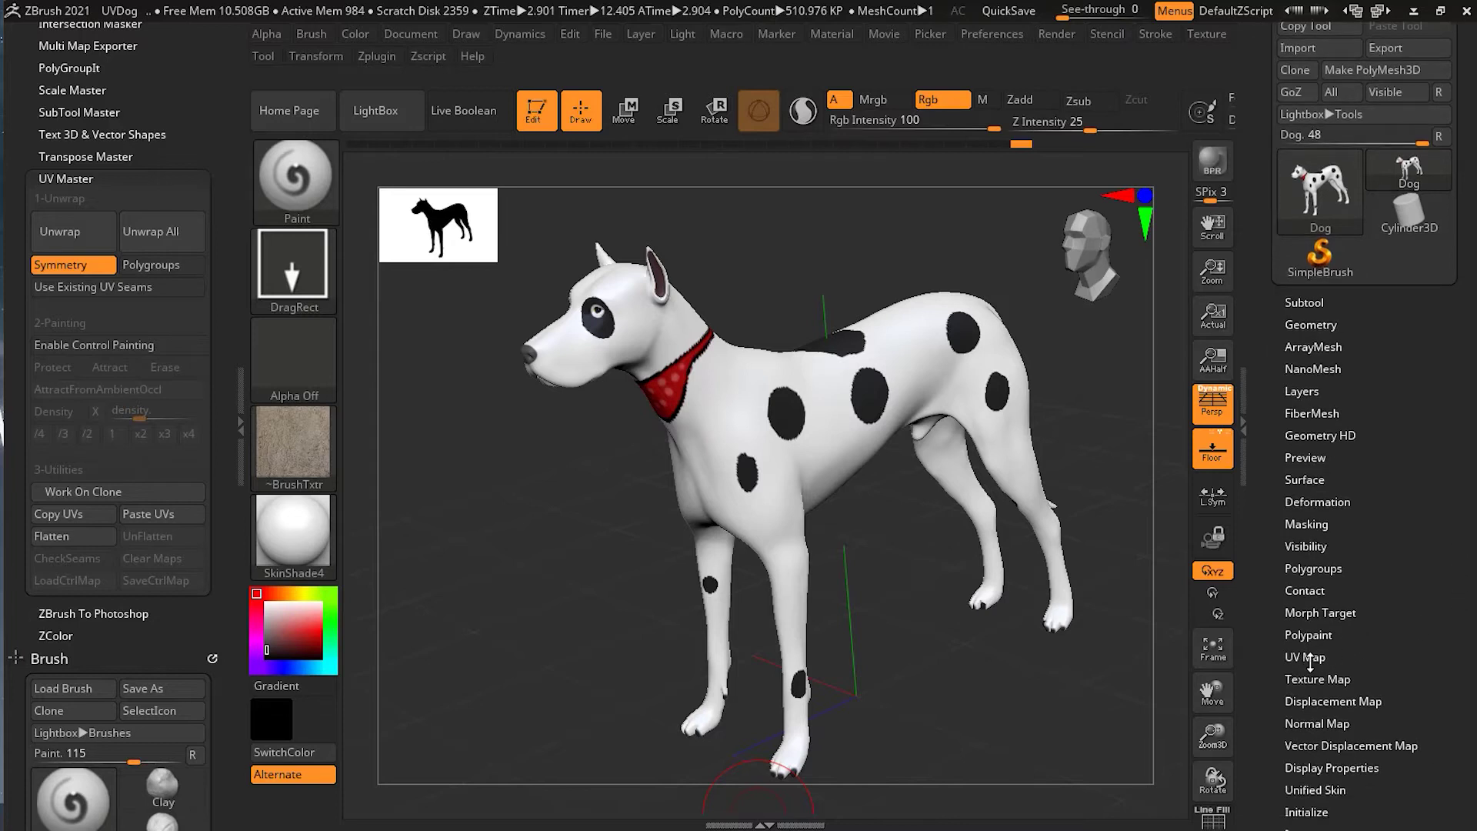
left_click(1307, 657)
left_click_drag(1396, 655, 1400, 454)
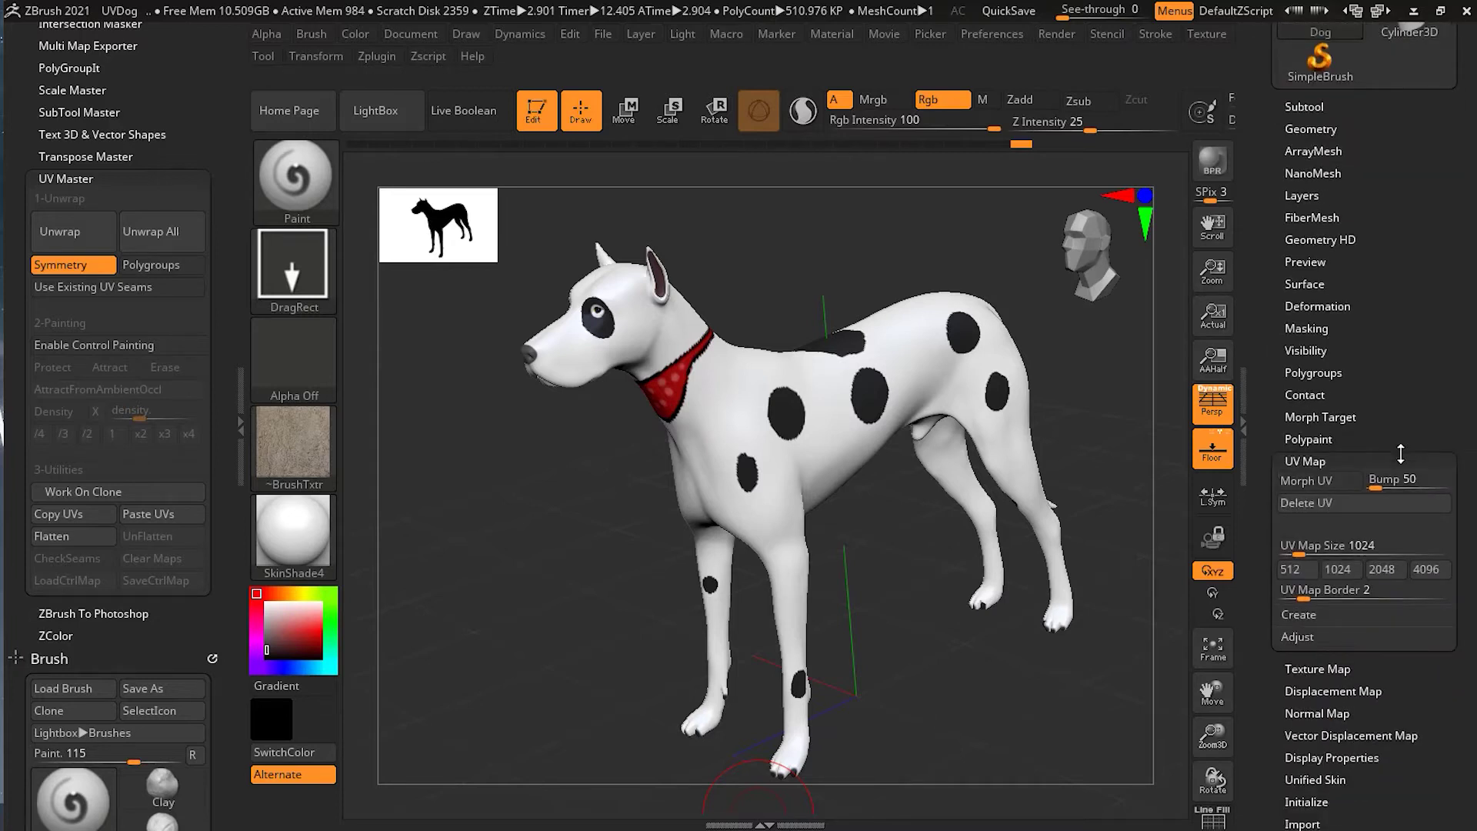
left_click(1327, 482)
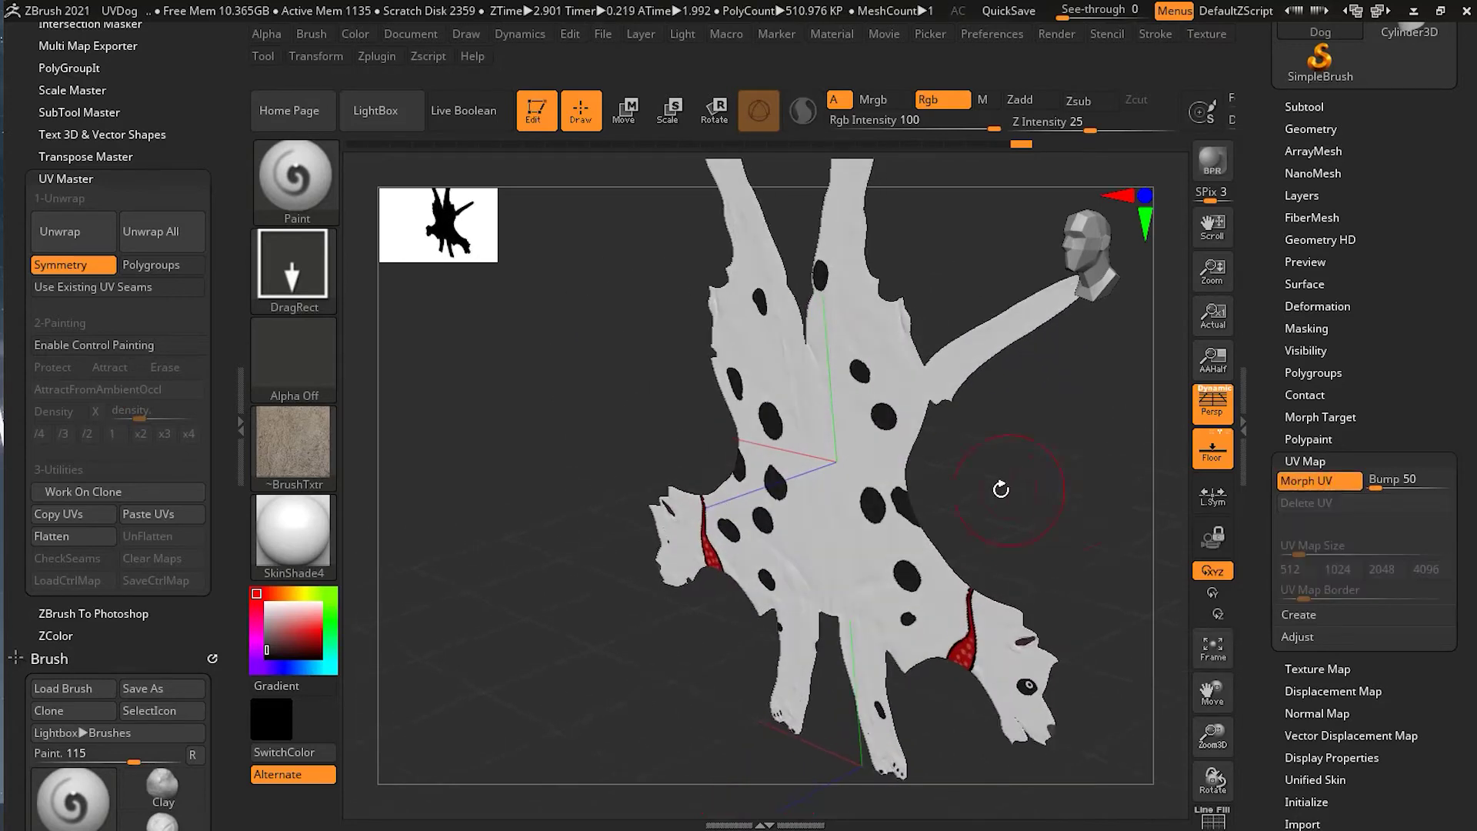
Rotate and zoom so the whole flattened UV layout faces front and fits the view
left_click_drag(1041, 488, 1003, 625)
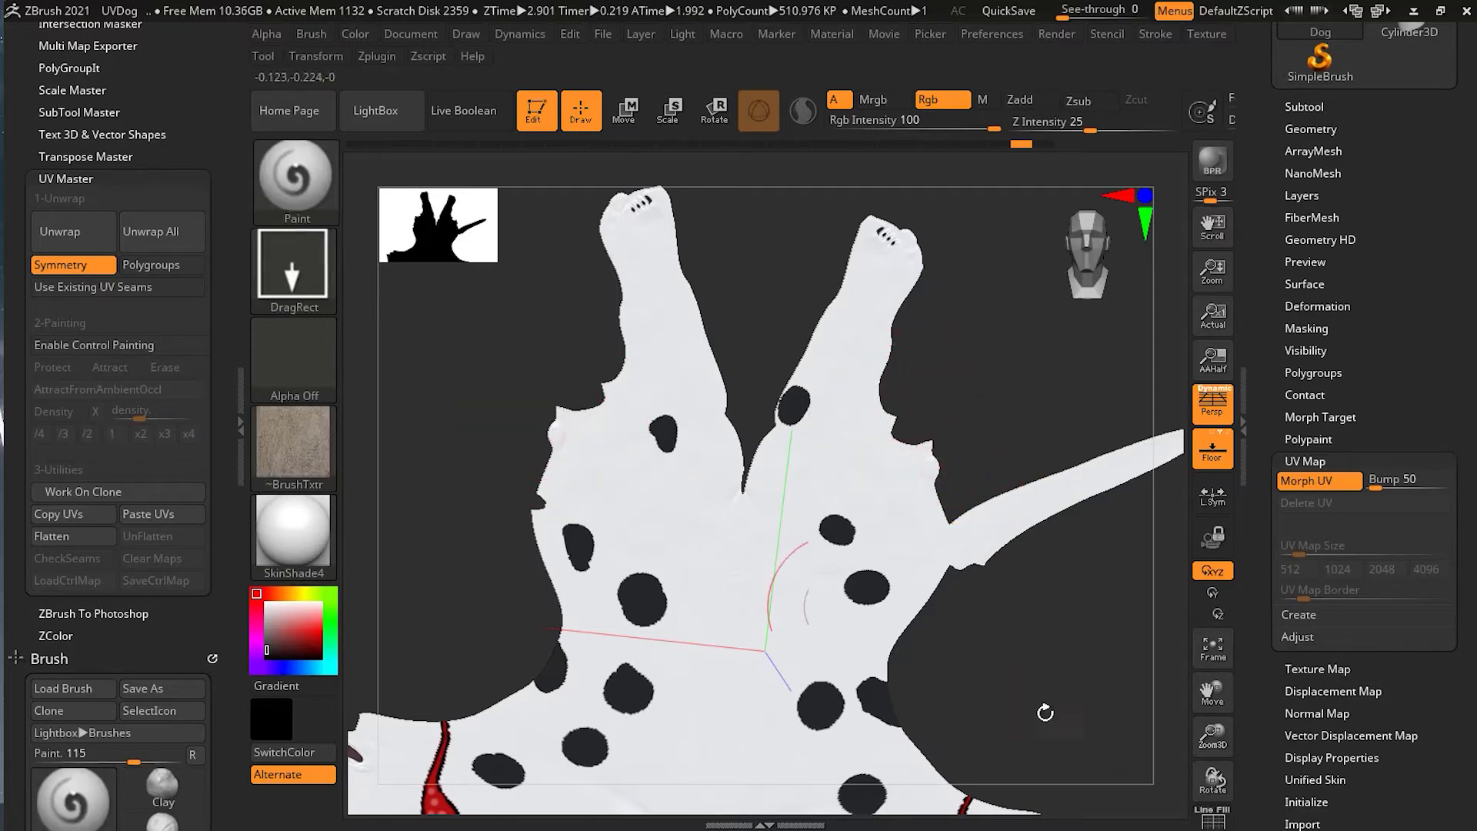
left_click_drag(1041, 685, 1062, 553)
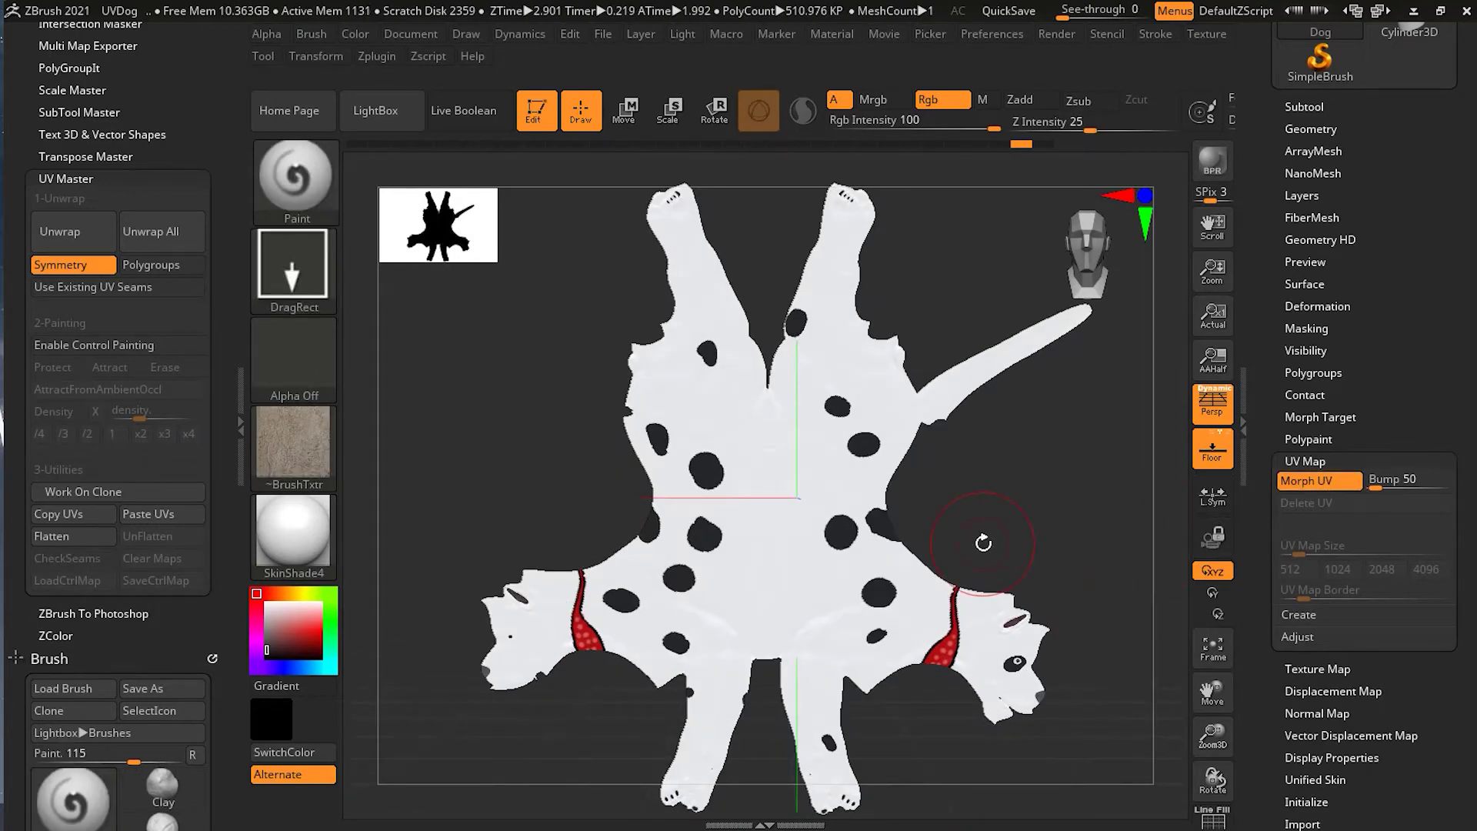
left_click_drag(982, 538, 1004, 549)
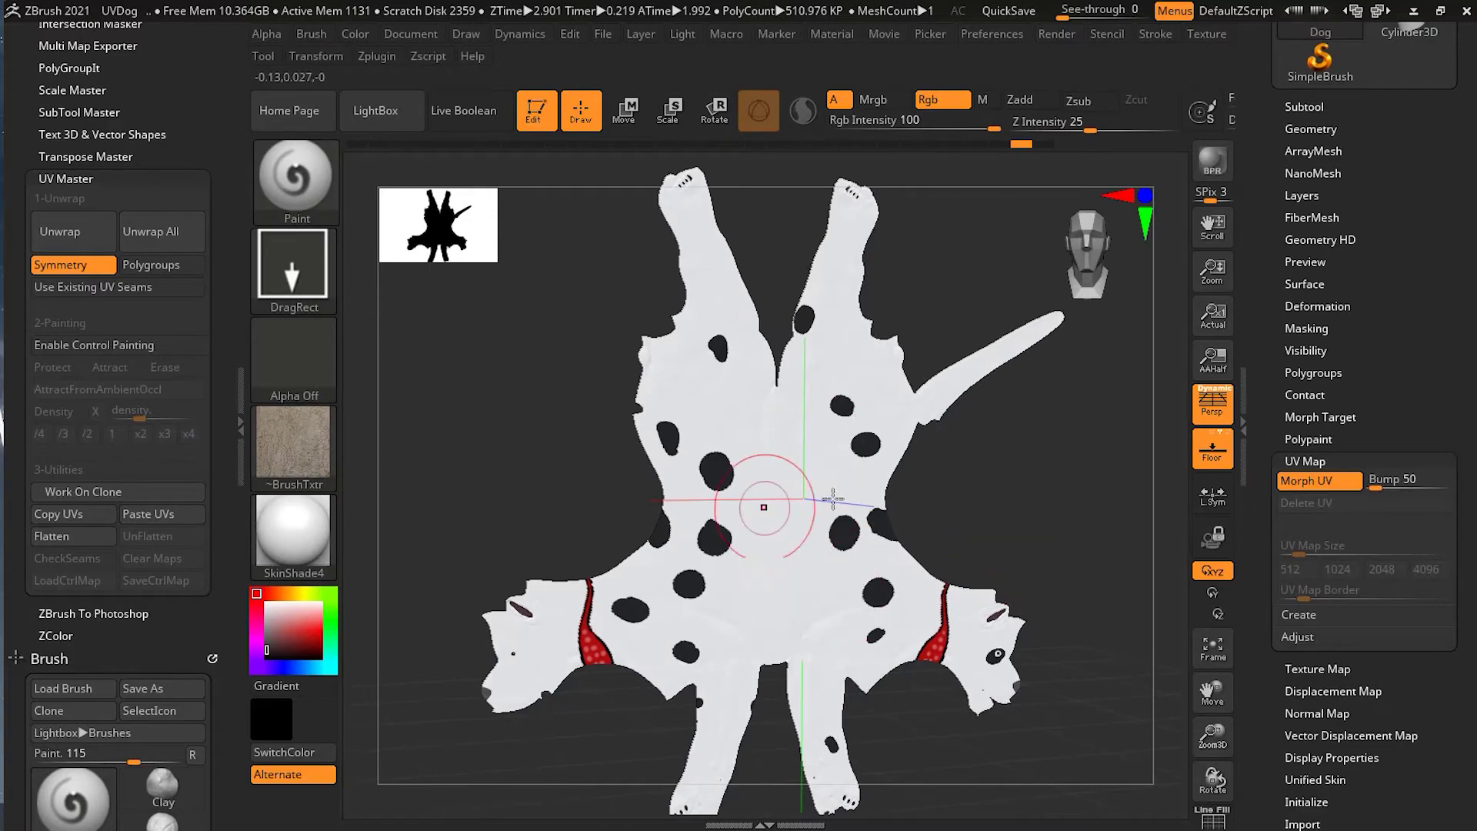
left_click(306, 450)
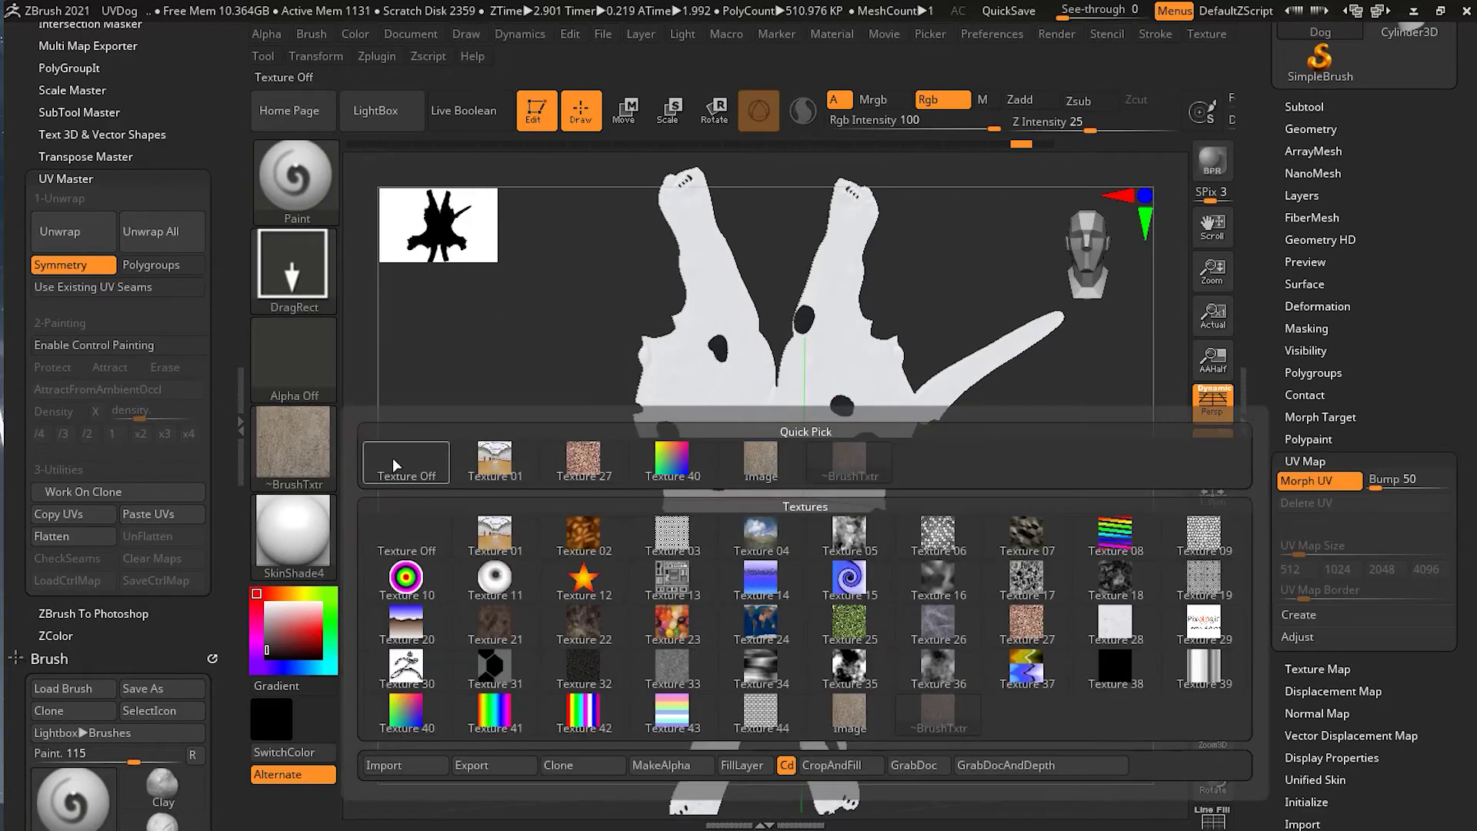
With brush texture off and a smaller brush, paint black spots on legs, body, tail and paw
left_click(393, 545)
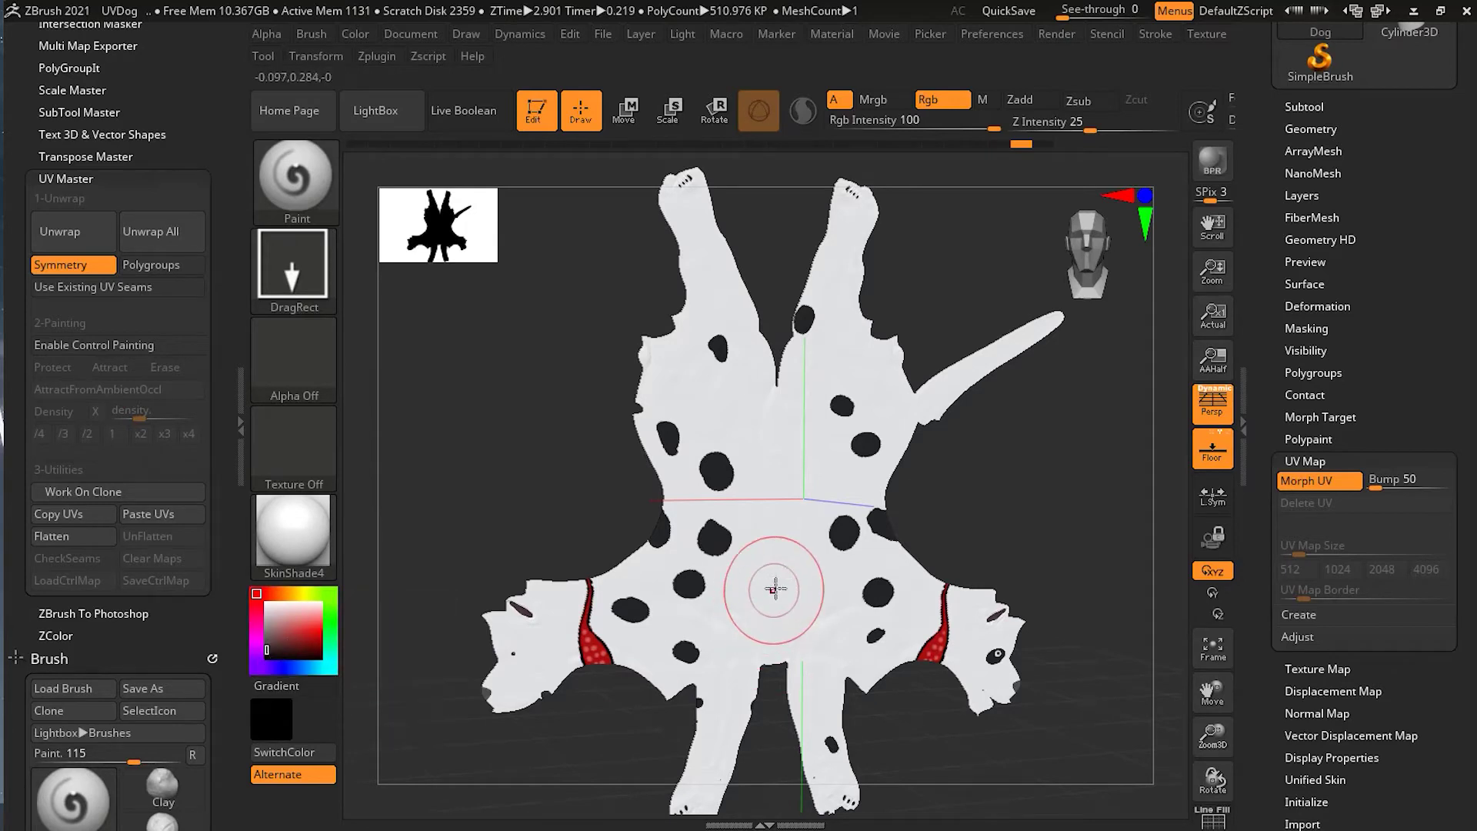
key("s")
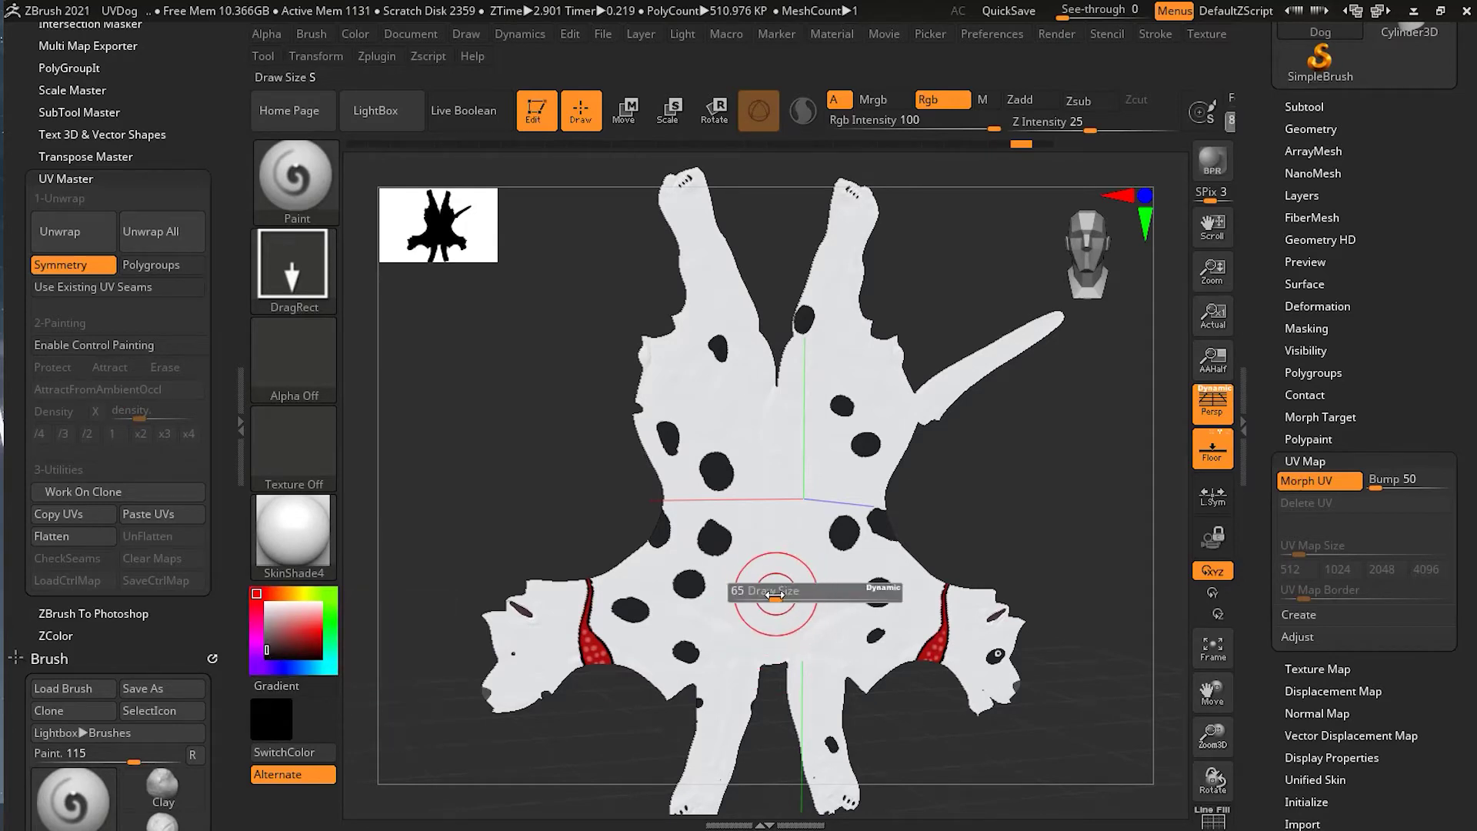
left_click_drag(714, 412, 698, 417)
left_click(304, 281)
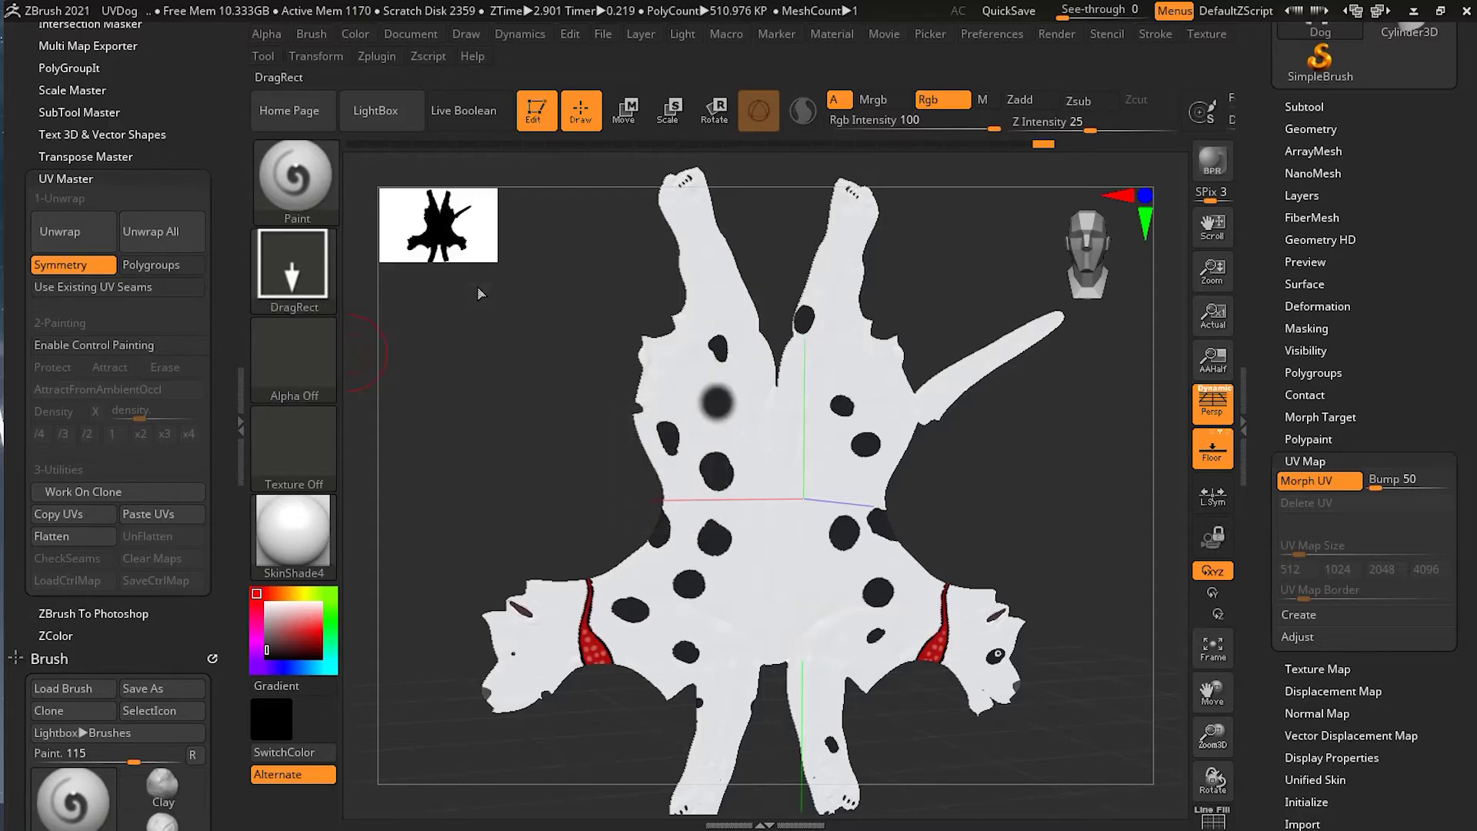
left_click_drag(725, 666, 738, 682)
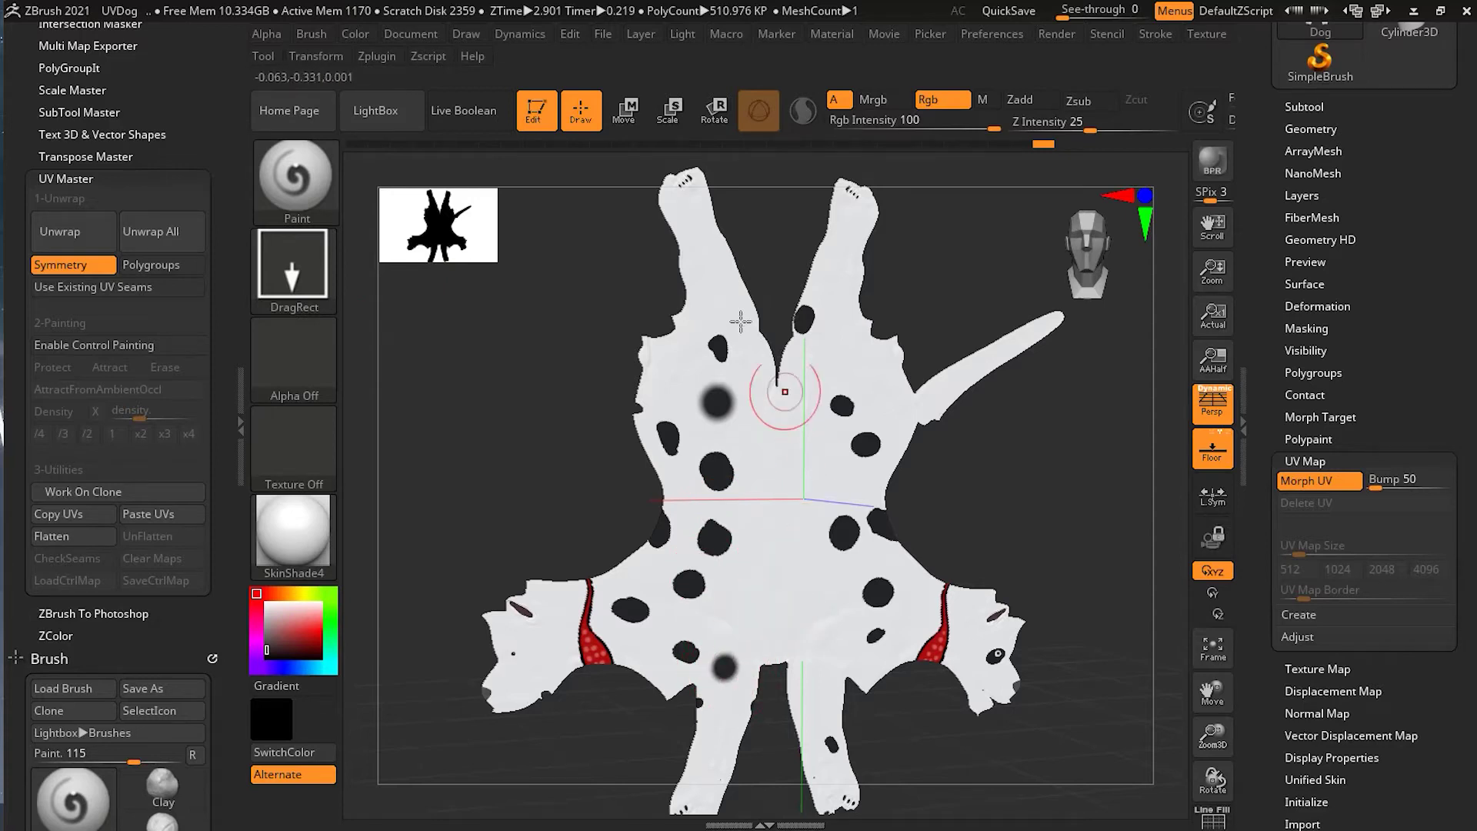
left_click_drag(699, 247, 712, 262)
left_click_drag(840, 275, 845, 283)
left_click(959, 380)
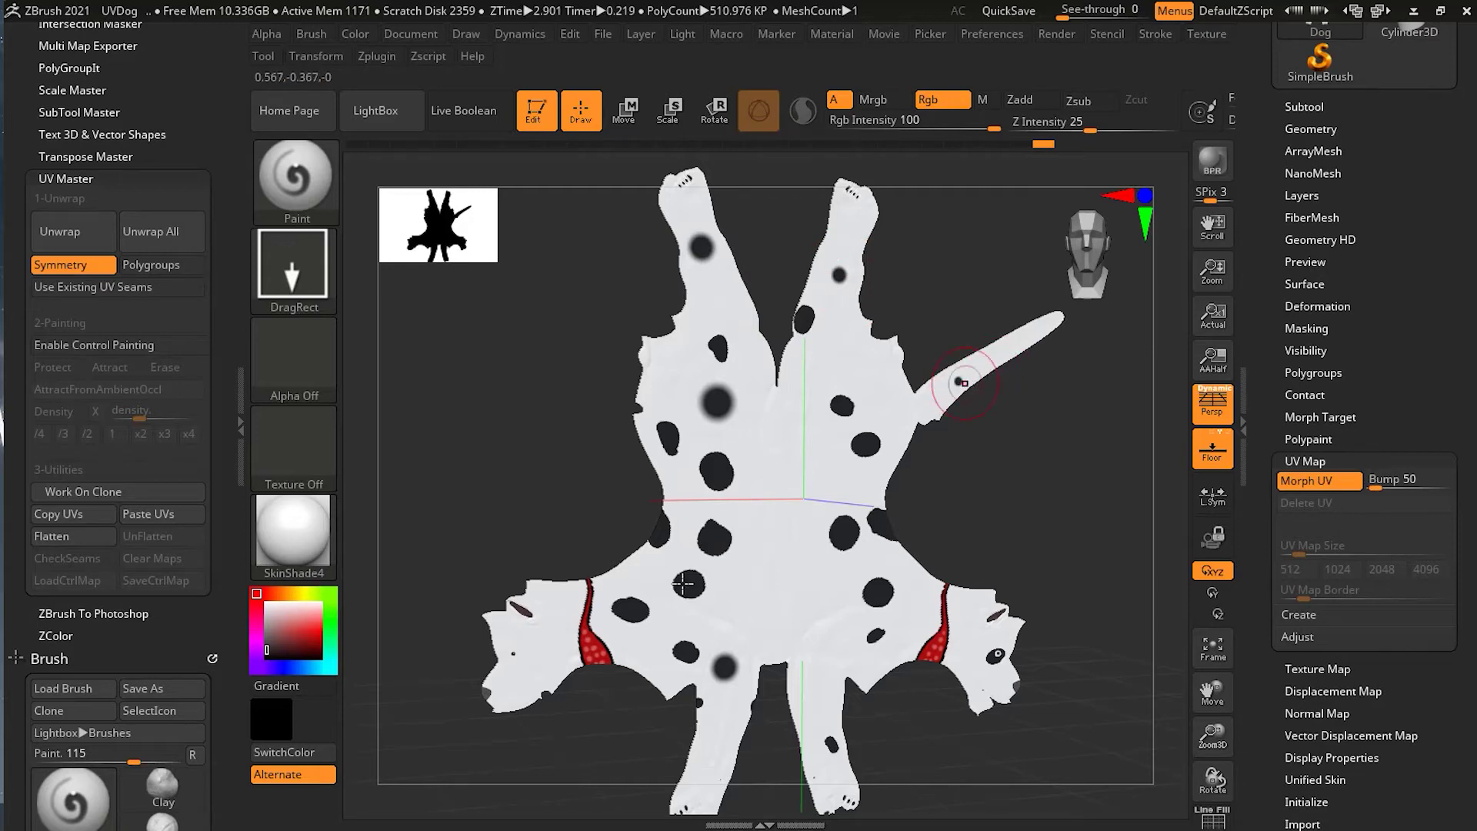
left_click_drag(548, 649, 549, 650)
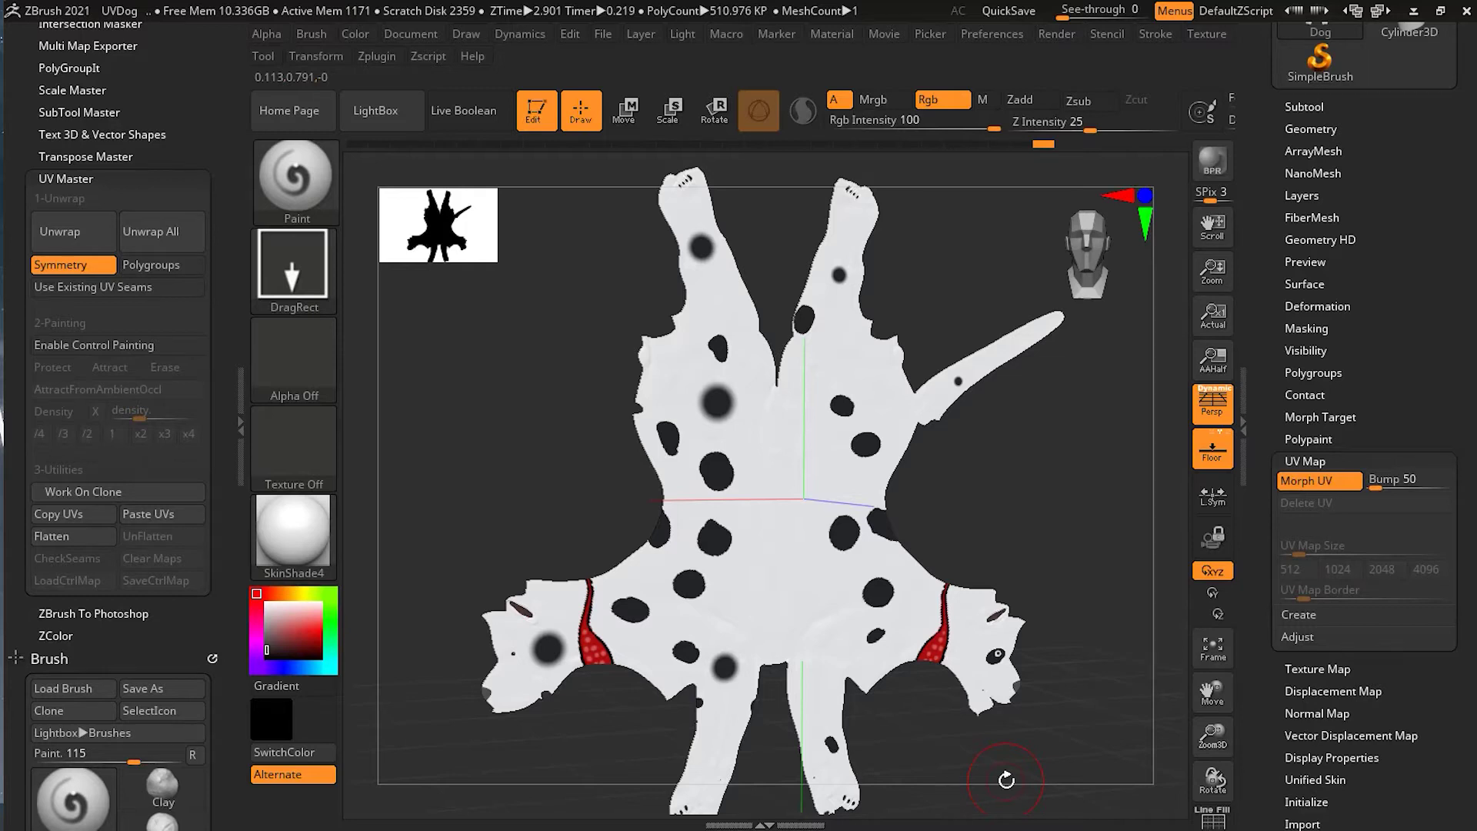
Restore the 3D dog, inspect the new spots from several angles, then flatten it again
left_click(1293, 483)
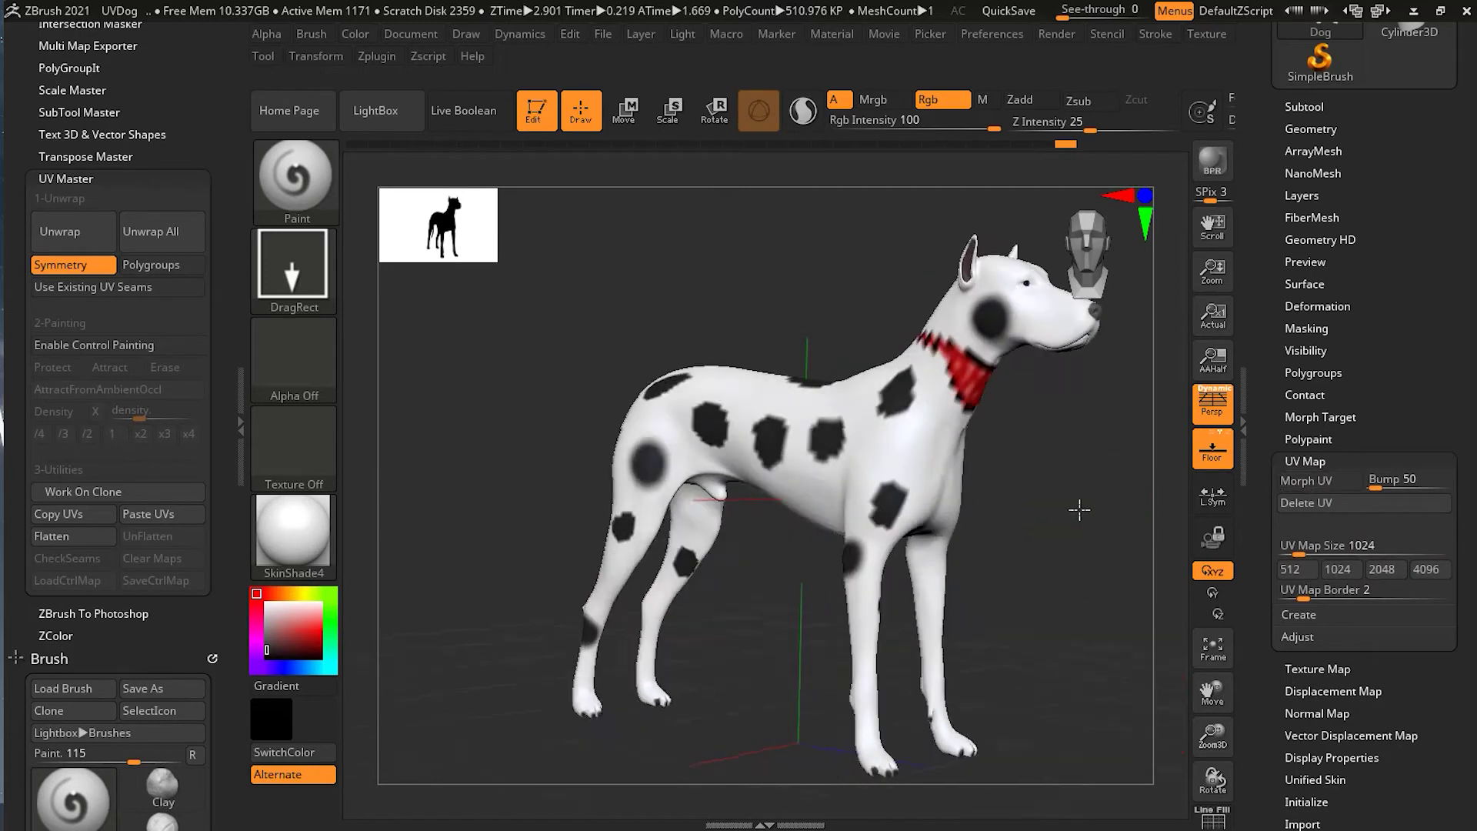
left_click_drag(1039, 508, 591, 464)
left_click_drag(979, 511, 1066, 543)
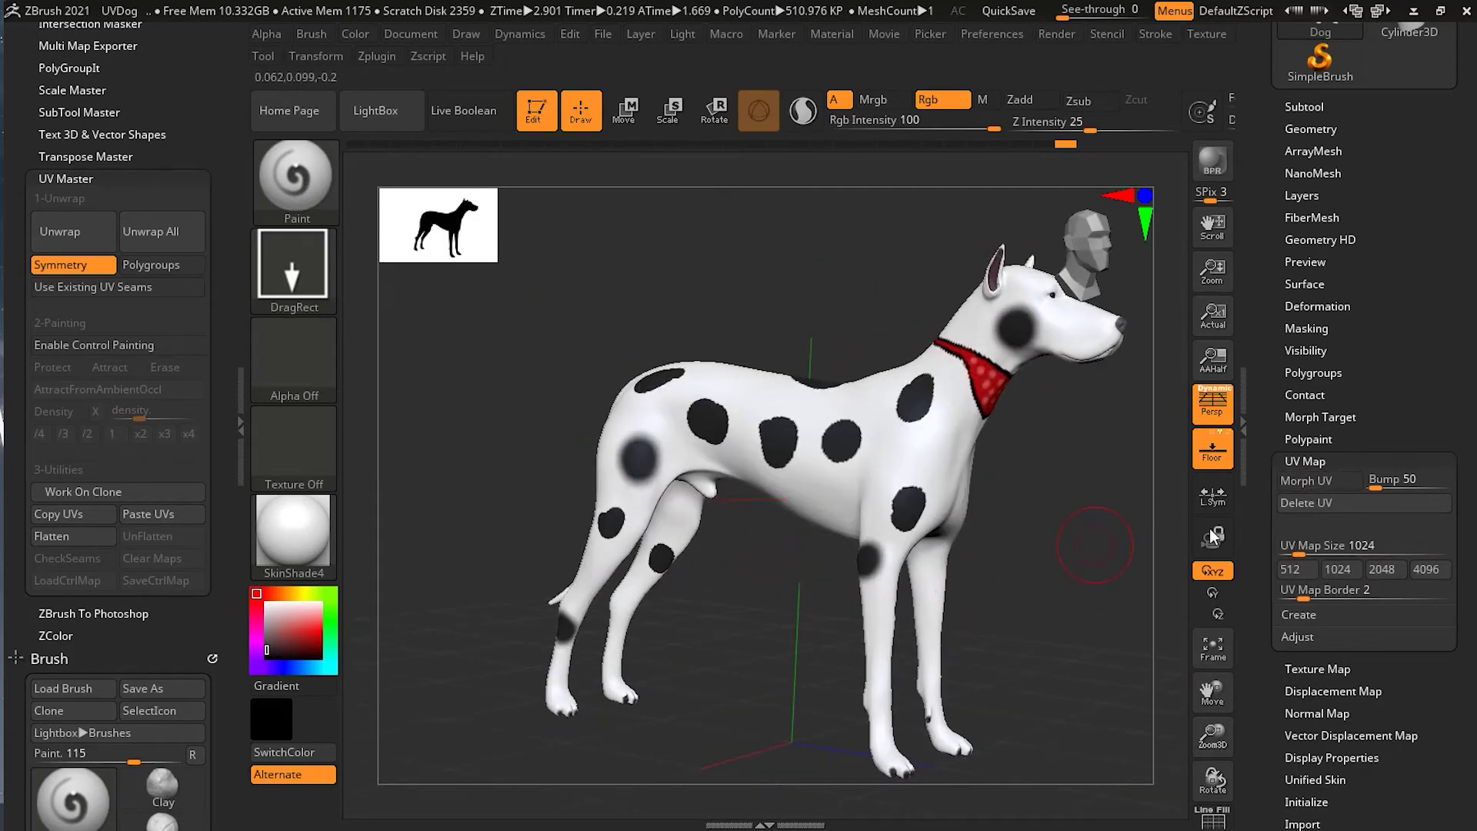
left_click(1315, 483)
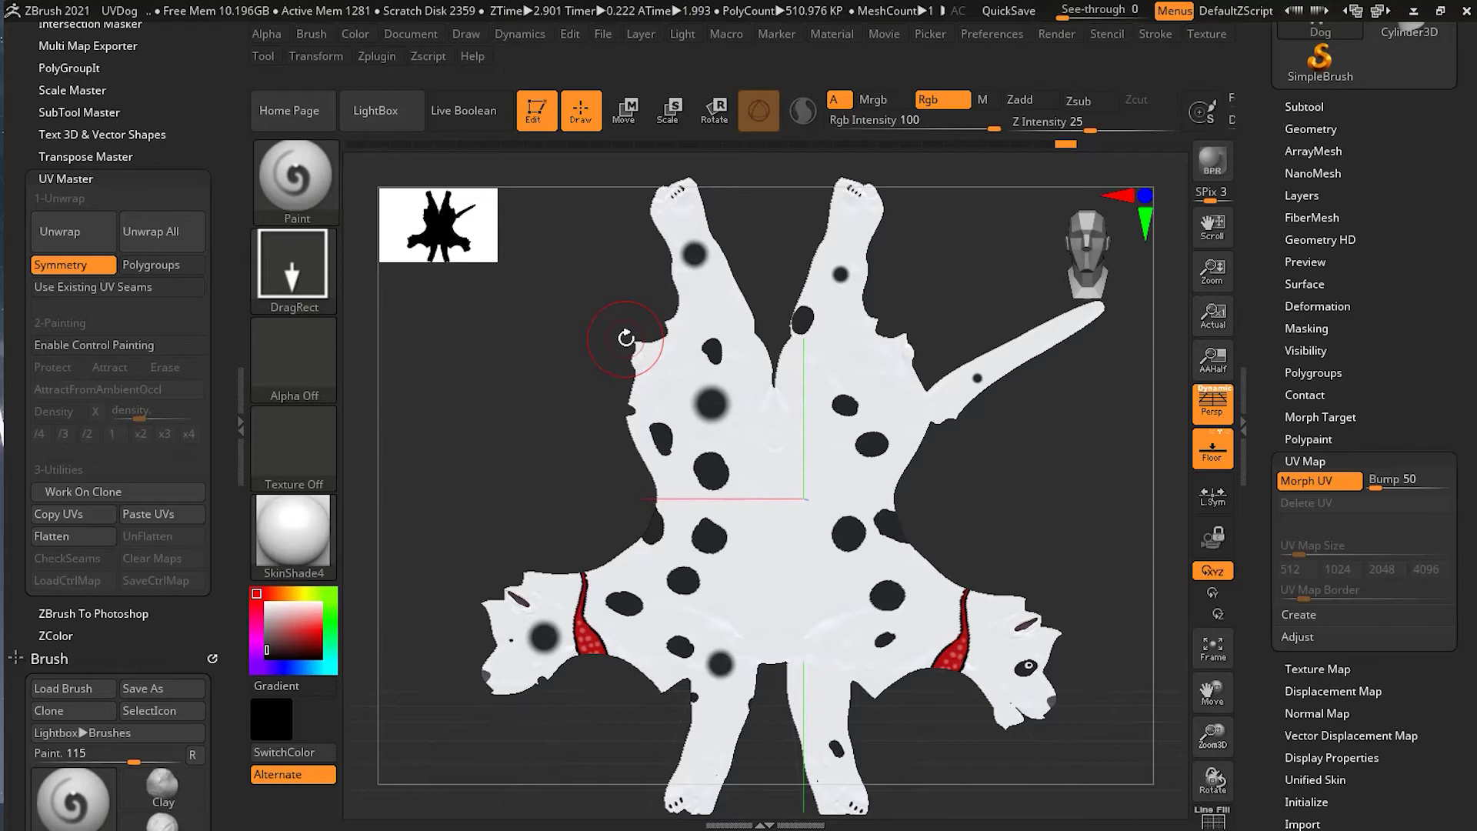
Morph the layout back into the 3D dog and turn it to a three-quarter view
left_click(1308, 482)
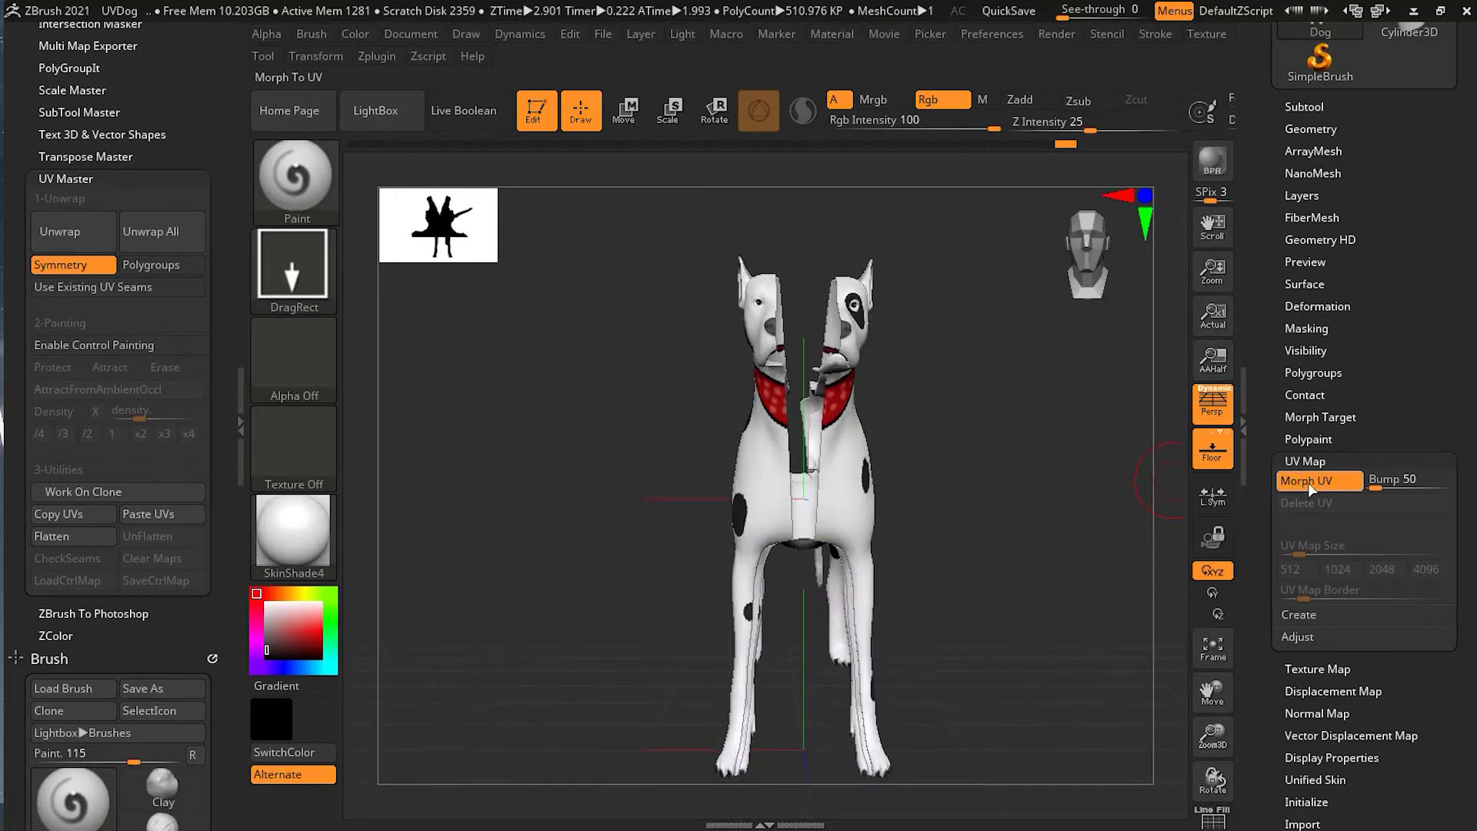
left_click_drag(1035, 592, 1061, 519)
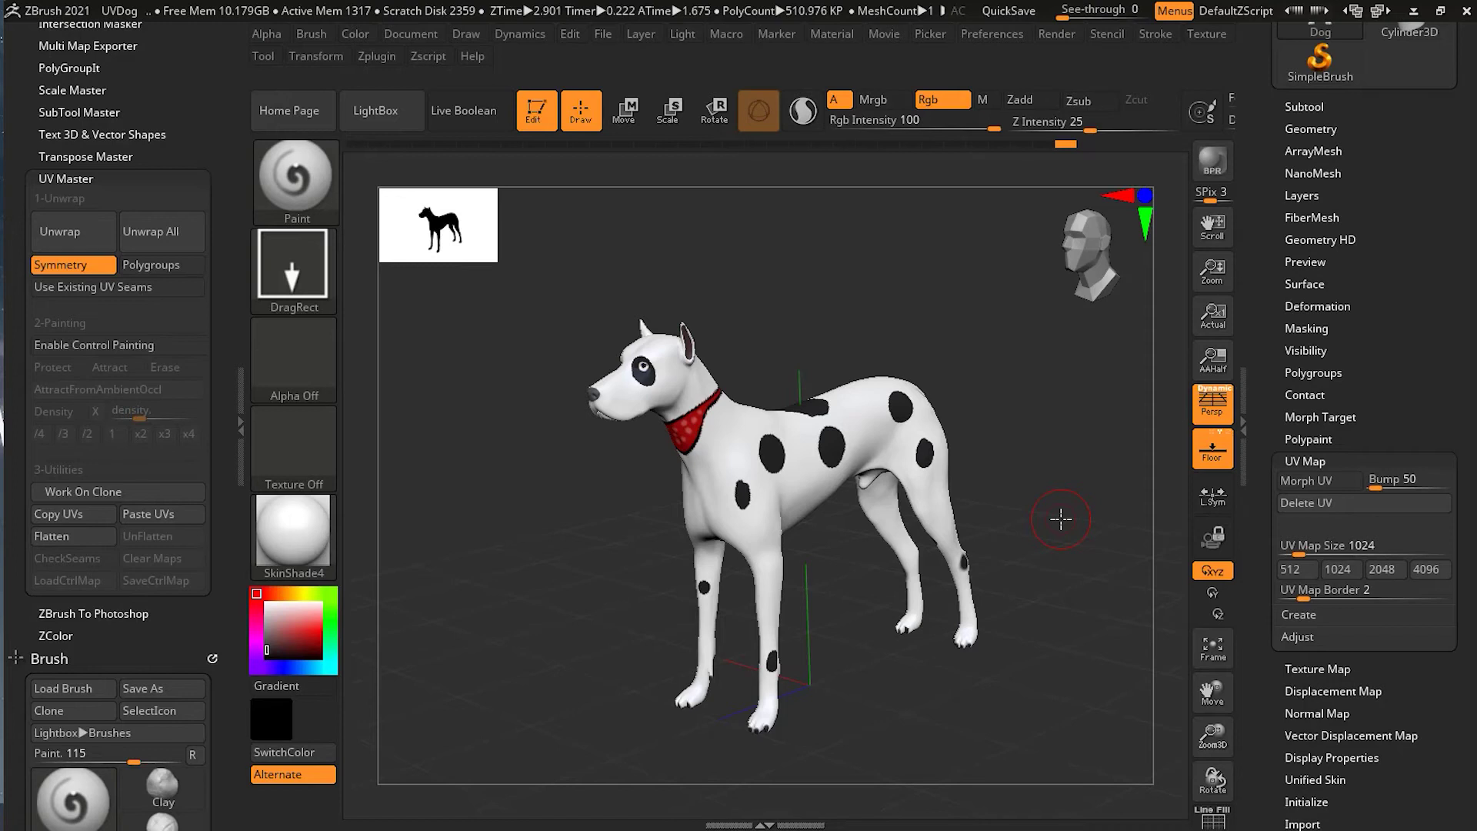
key("shift+f")
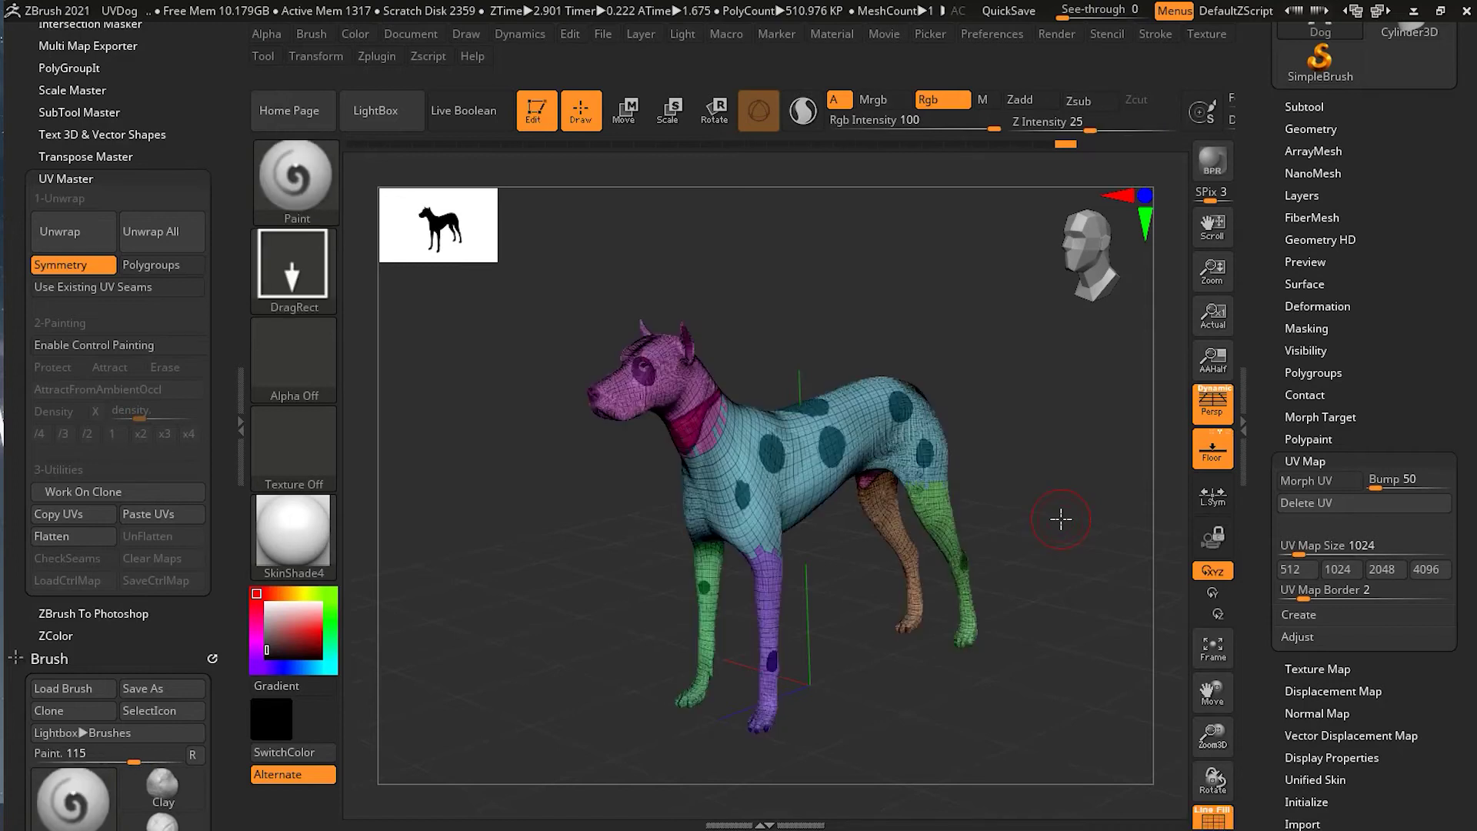
left_click_drag(1045, 585, 1043, 586)
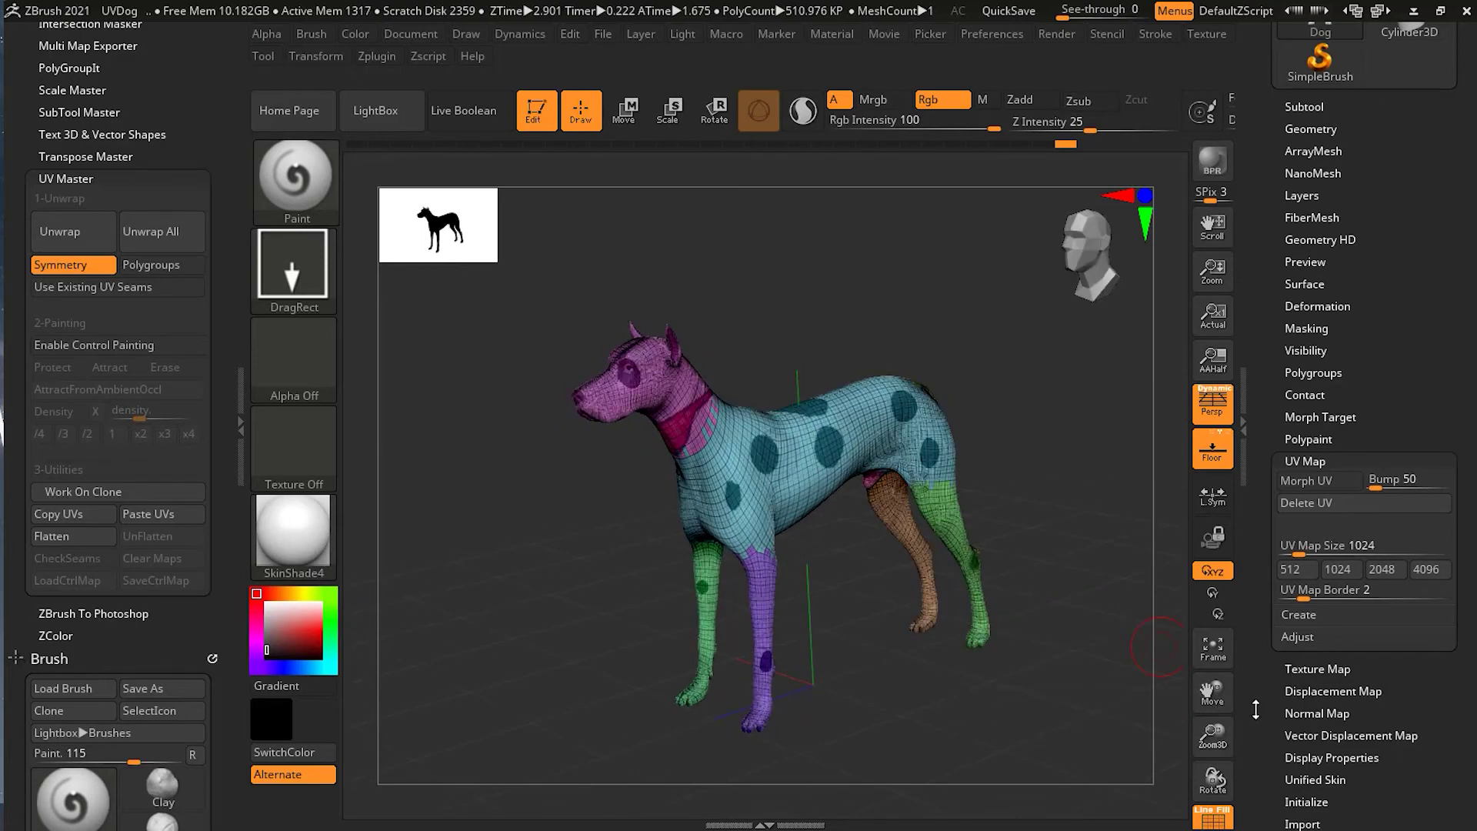
scroll(1245, 639, "down", 2)
scroll(1245, 639, "up", 2)
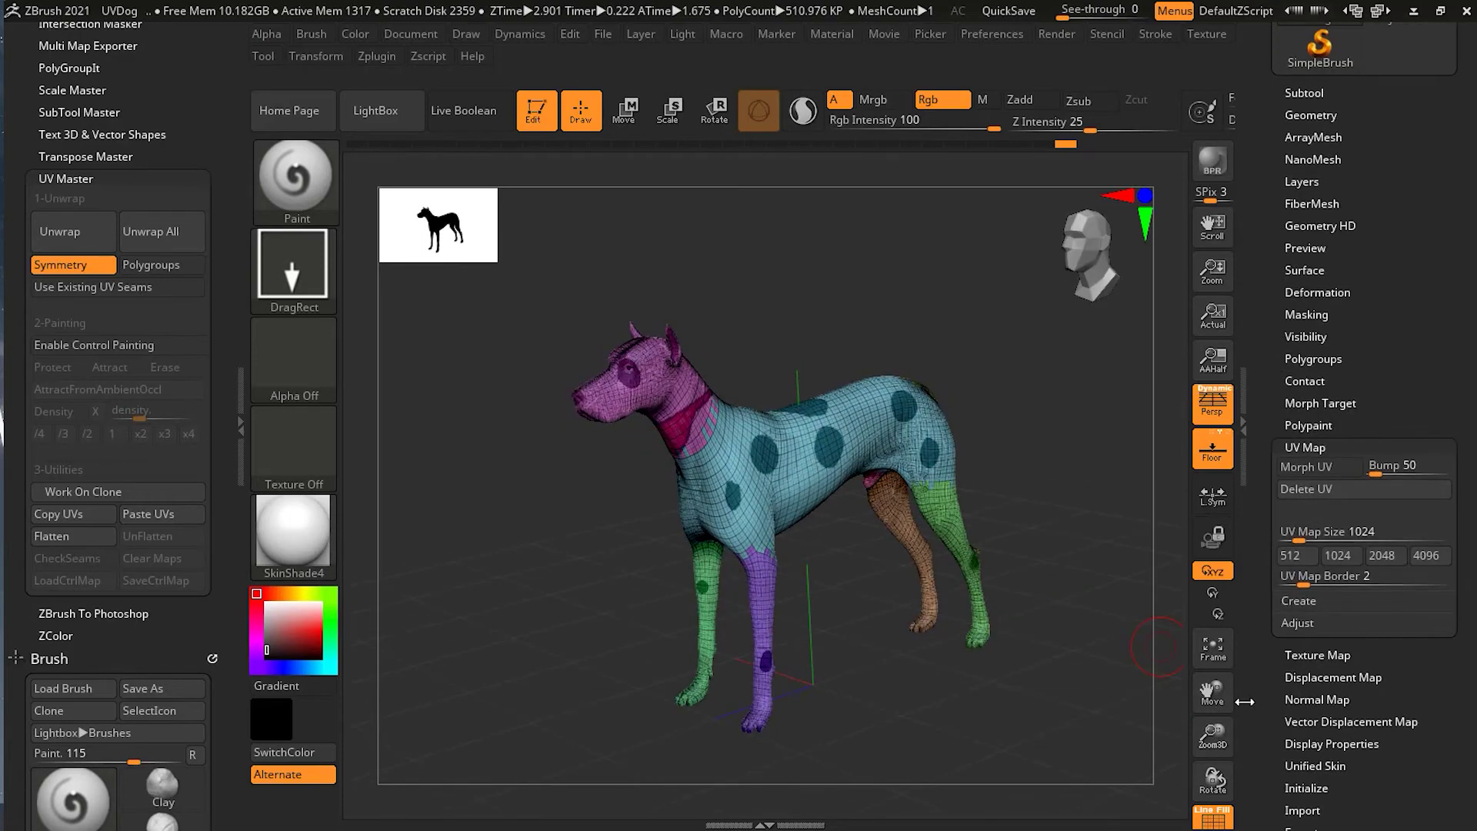
left_click(1206, 817)
mouse_move(1022, 706)
left_mouse_down()
mouse_move(1048, 715)
mouse_move(1002, 718)
left_mouse_up()
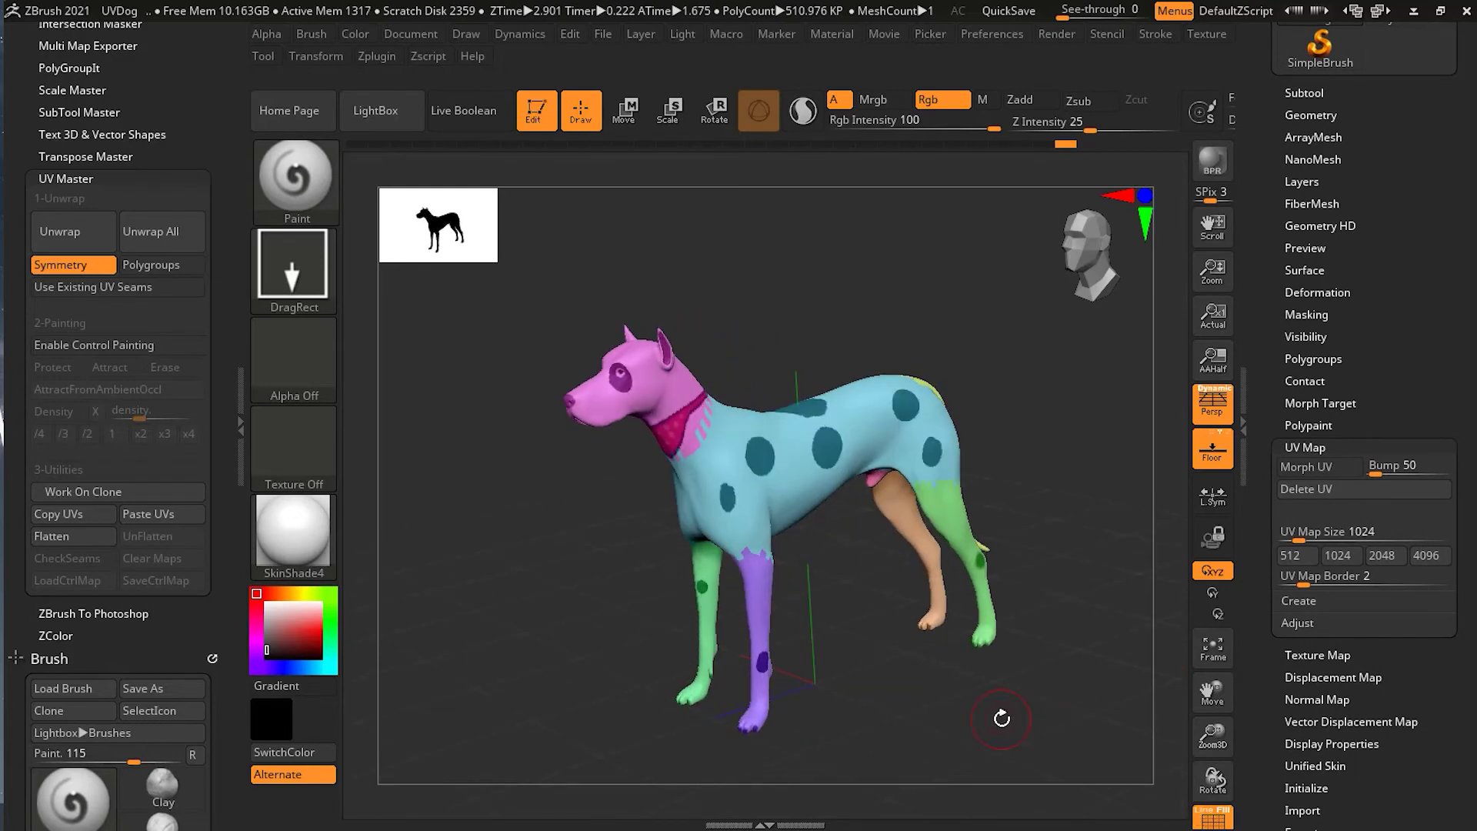
left_click(1212, 818)
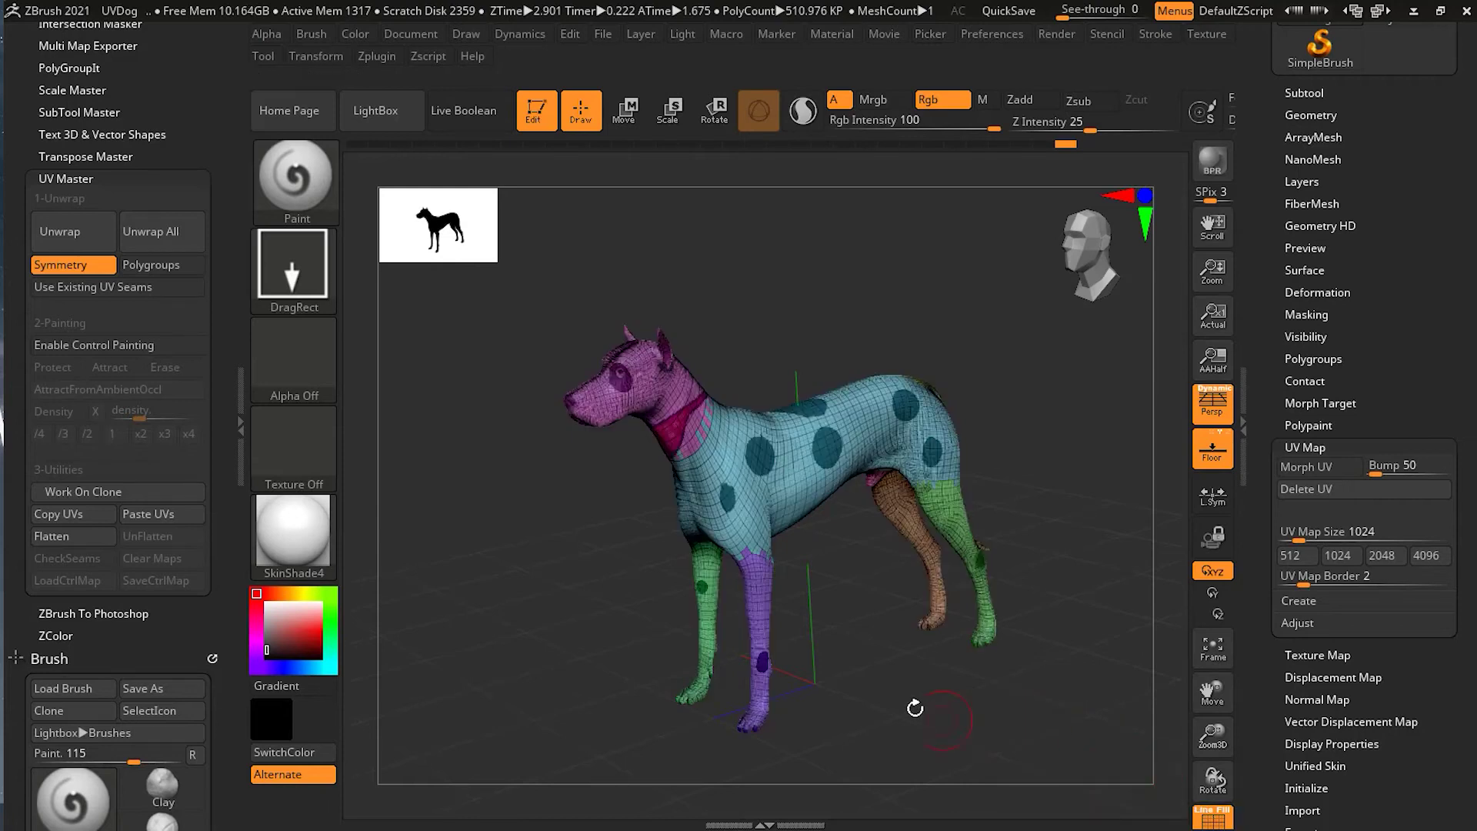
key("shift+f")
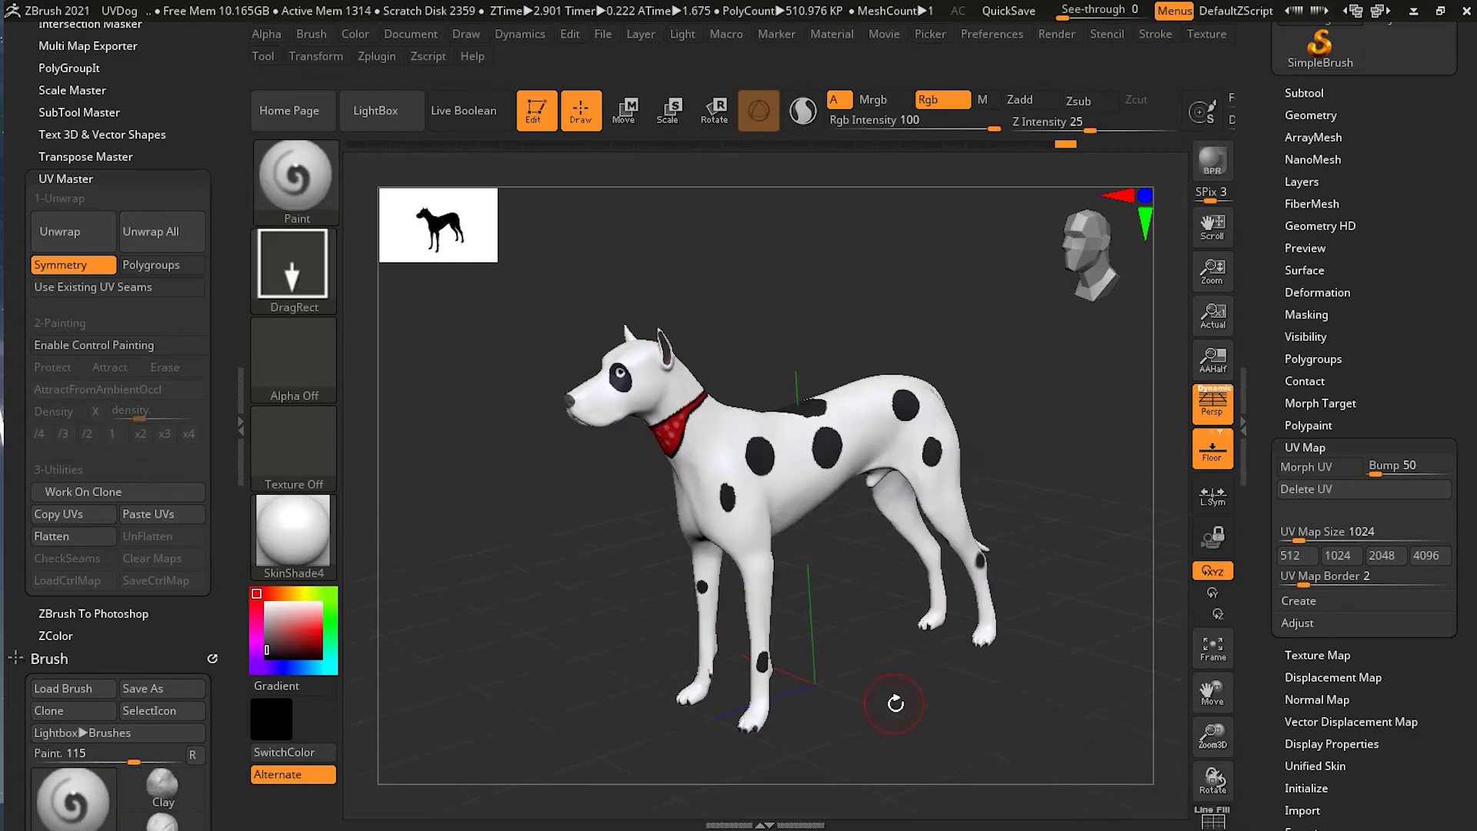
Enable Polygroups, disable Symmetry in UV Master, and unwrap at the lowest subdivision level
left_click(161, 265)
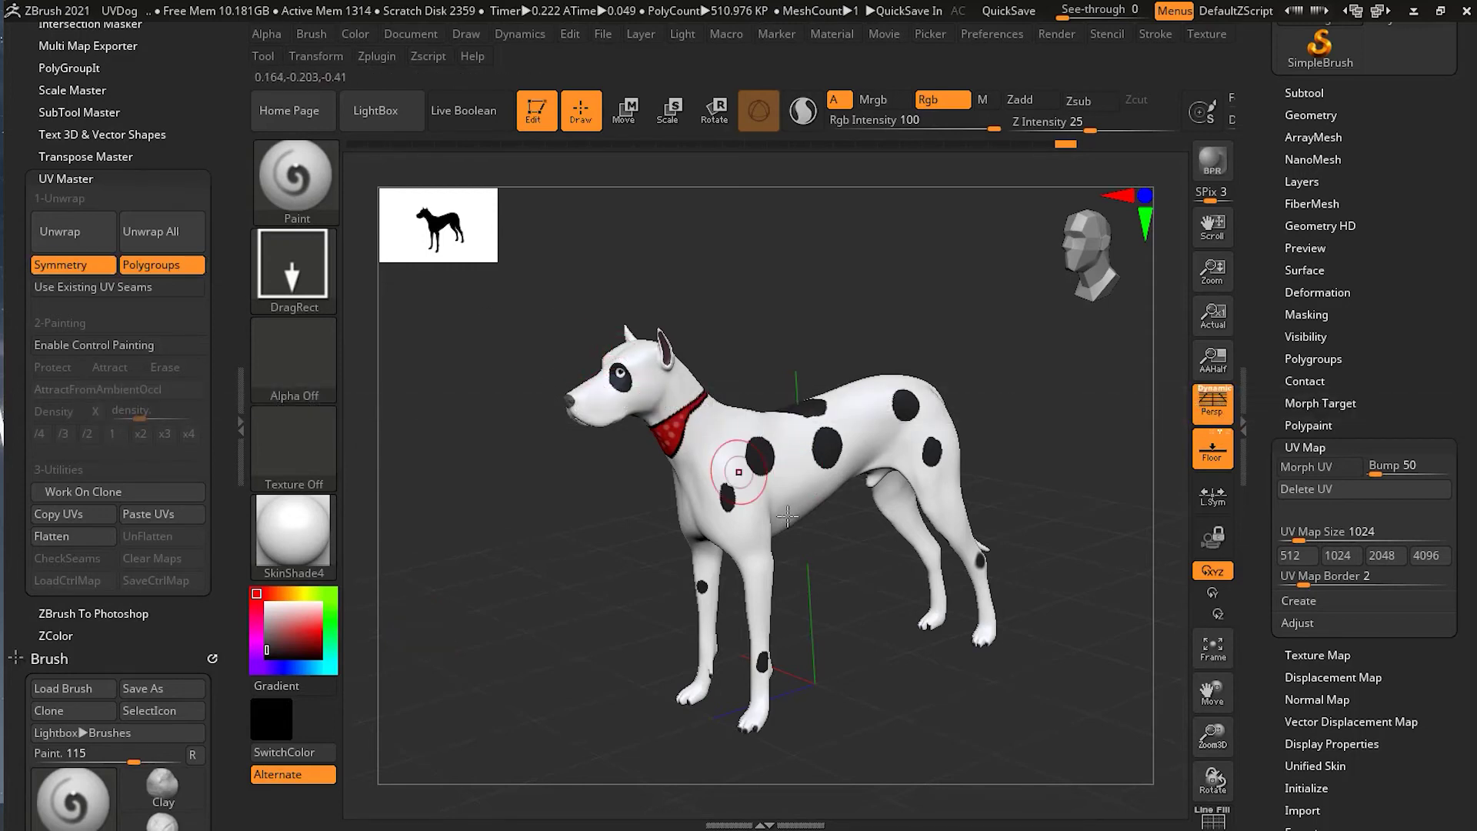
left_click(66, 265)
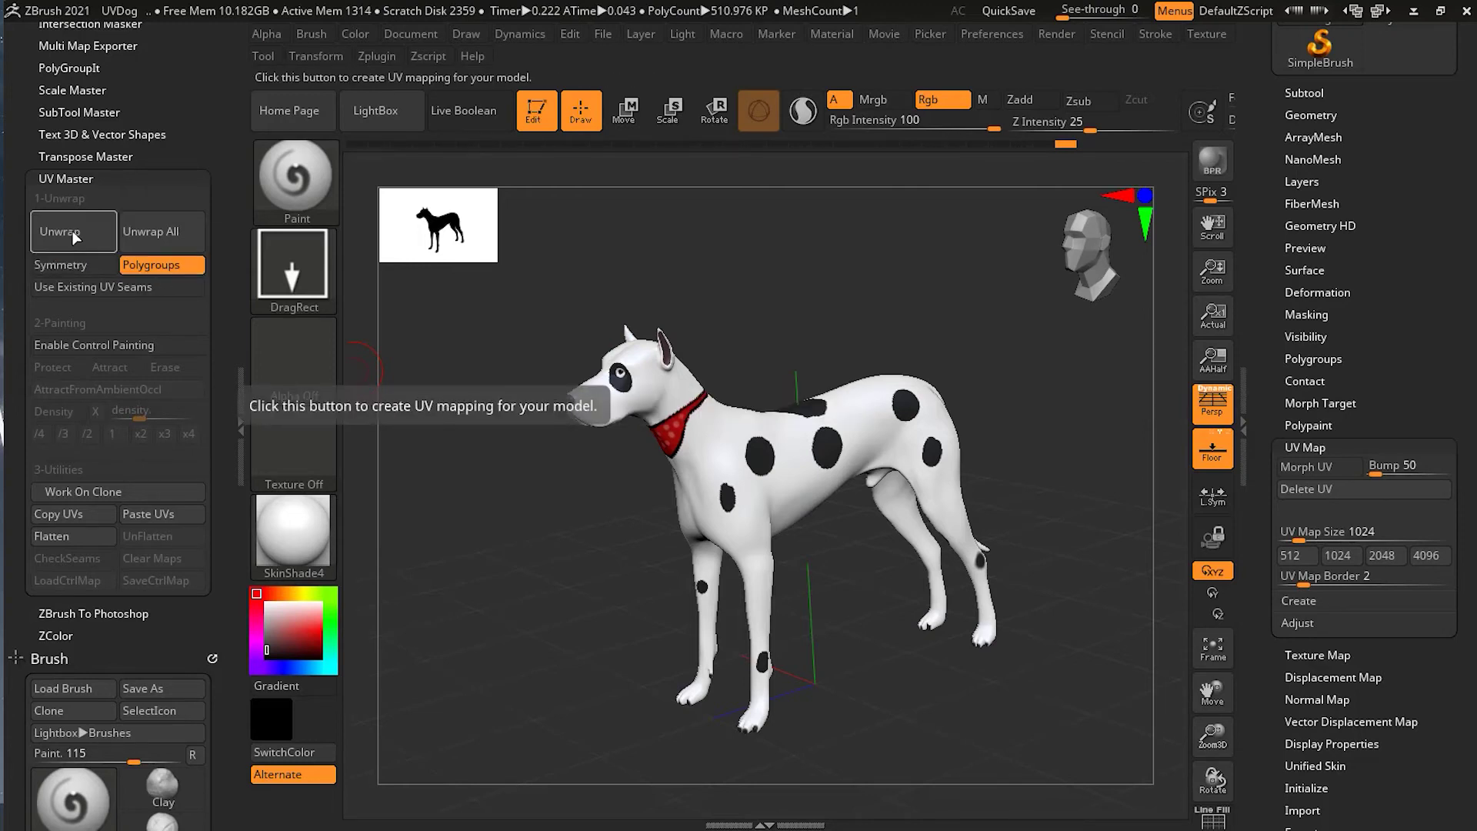
left_click(74, 234)
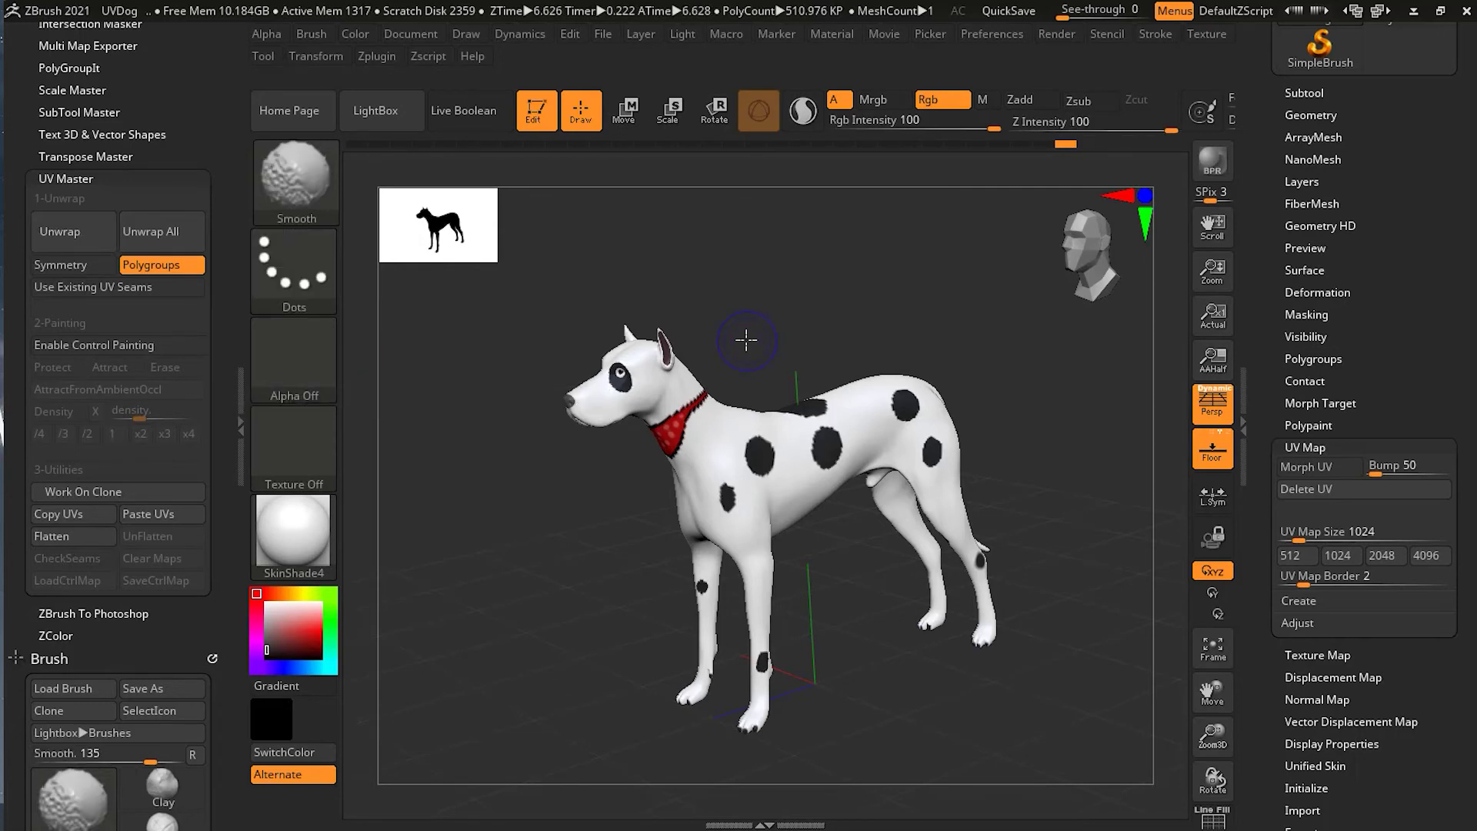
key("shift+d")
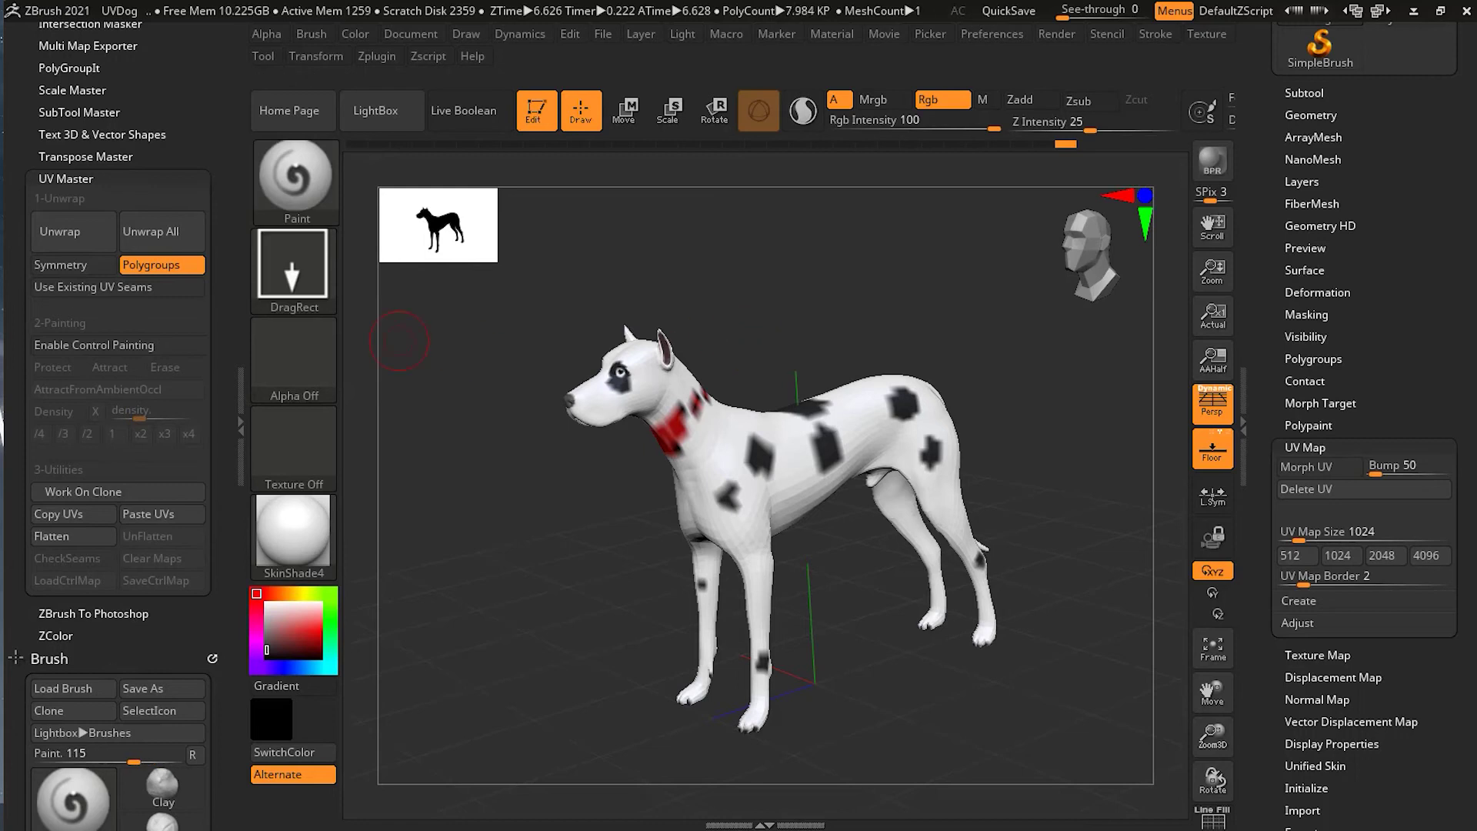
left_click(79, 230)
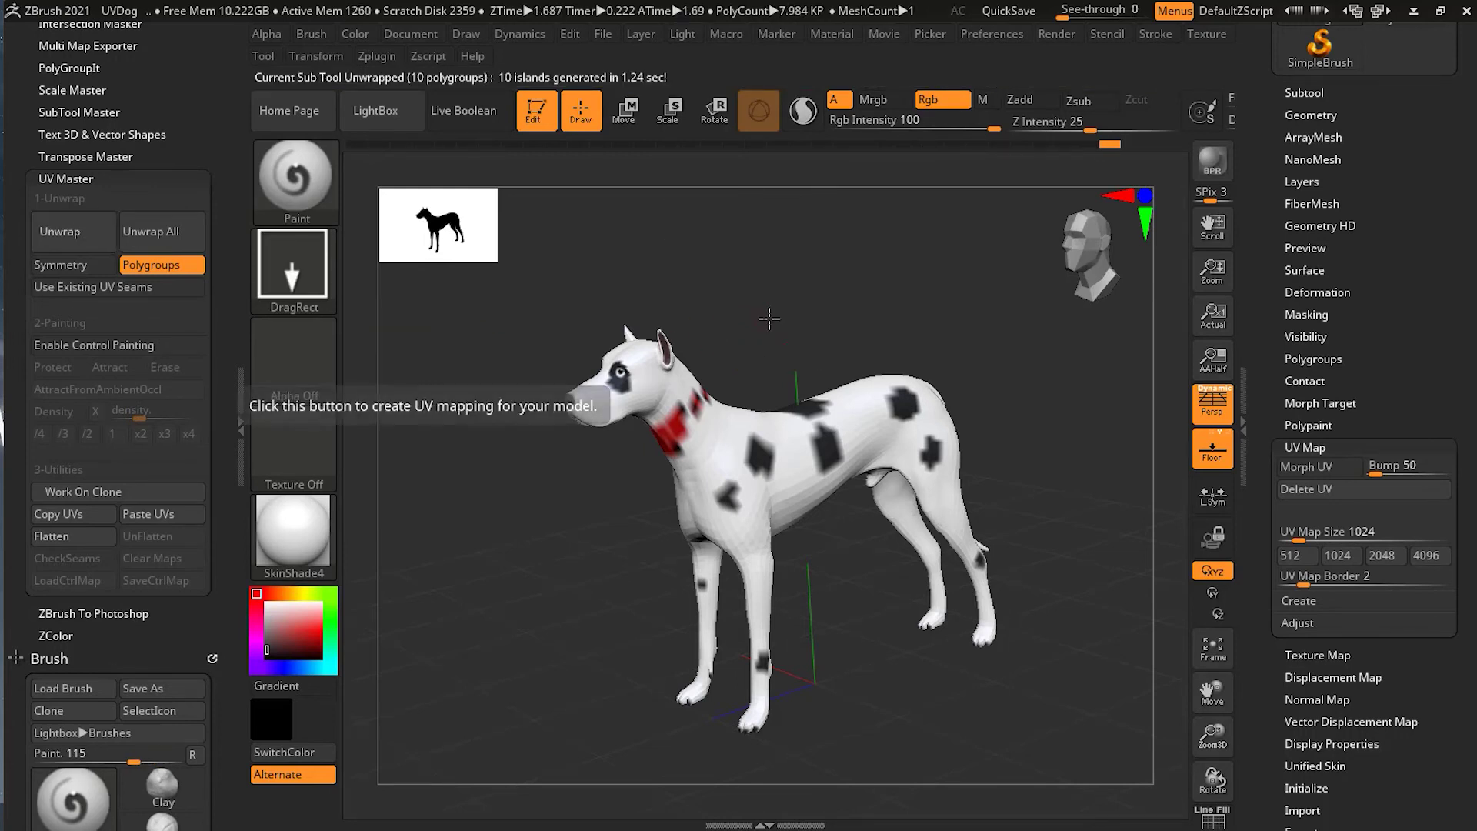
key("d")
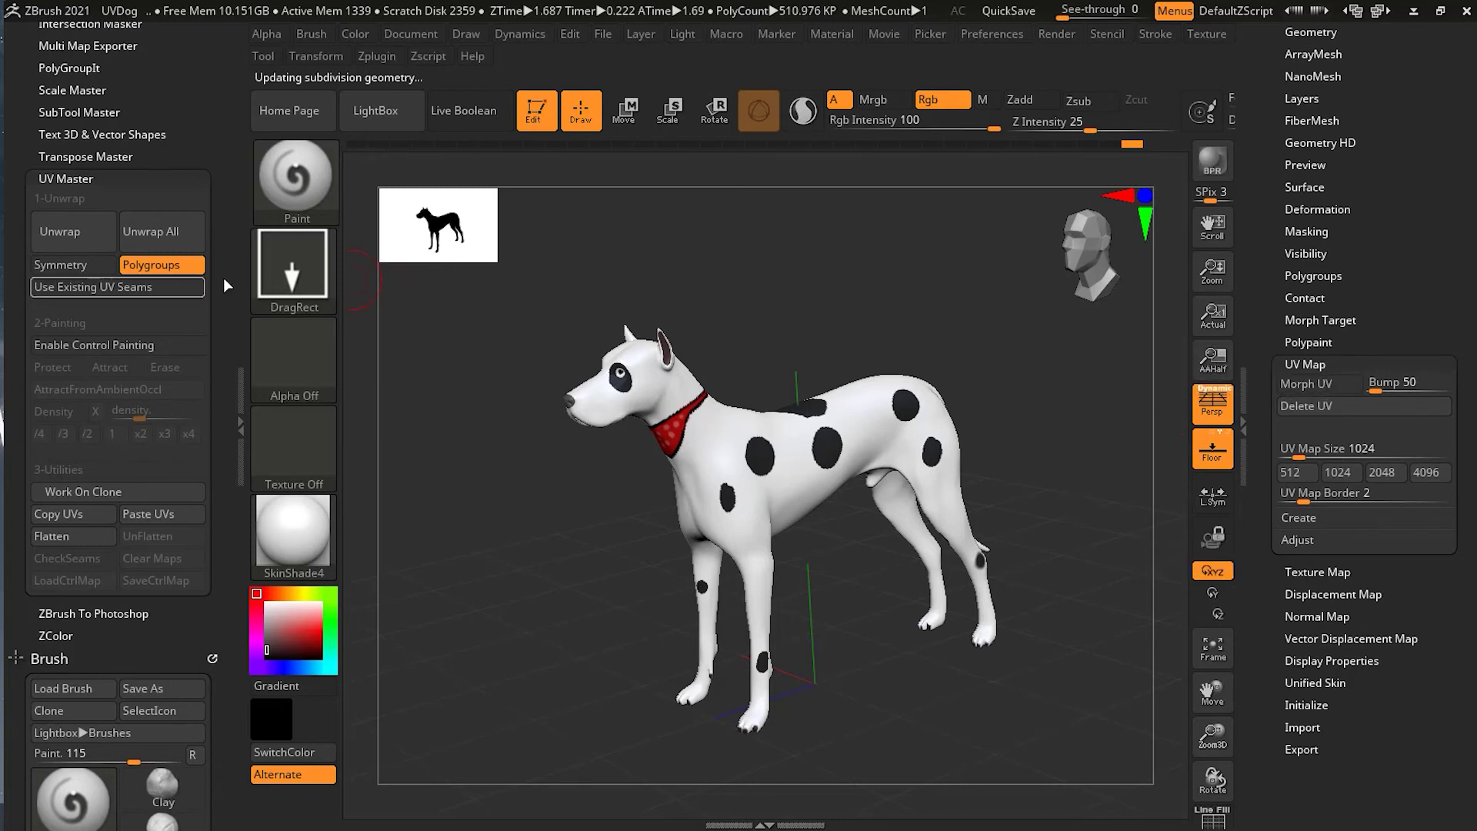
Preview the new 10-island layout with polygroup colours, then morph back into the 3D dog
left_click(1341, 381)
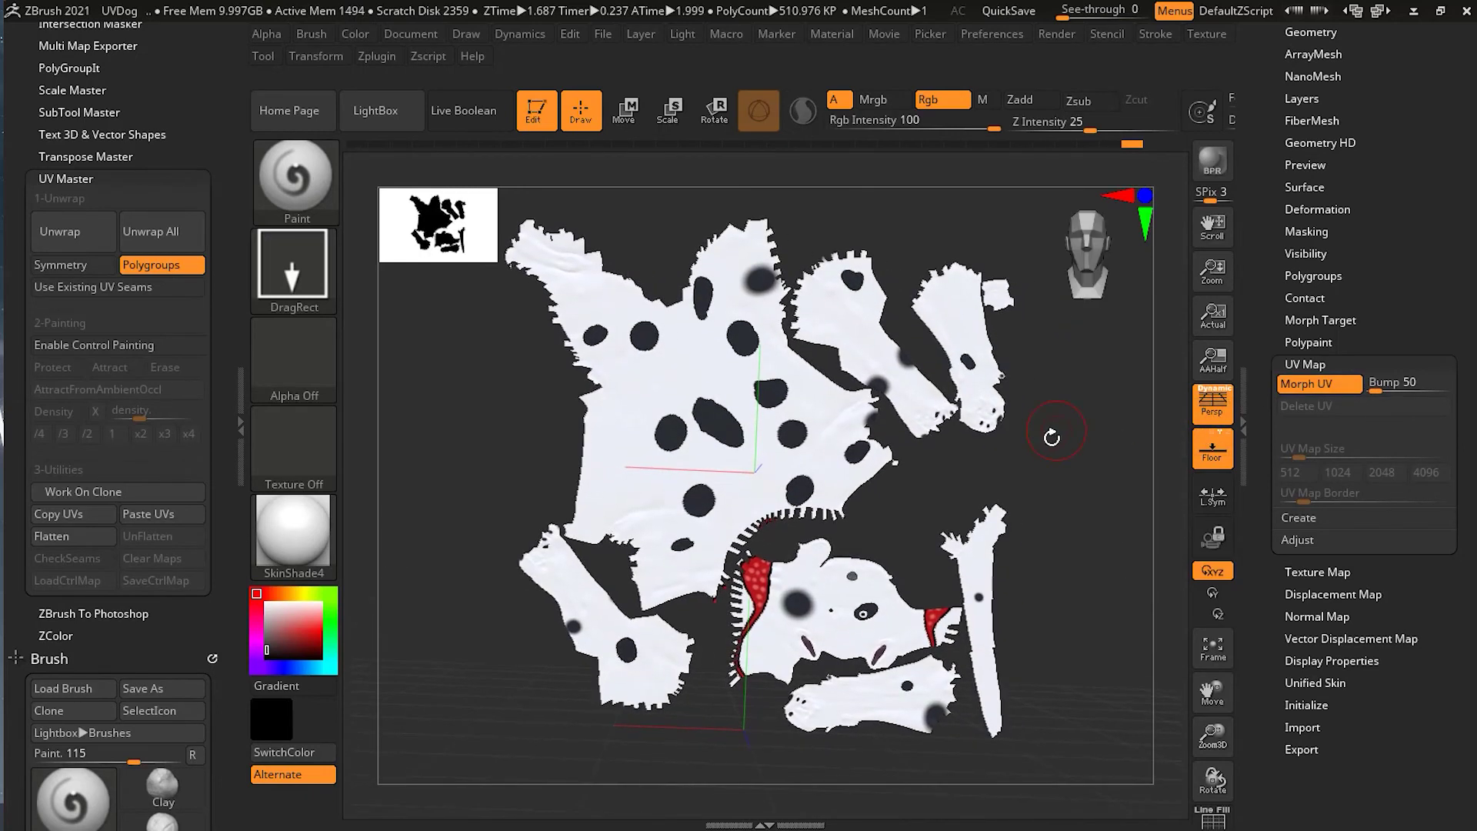
left_click(1213, 820)
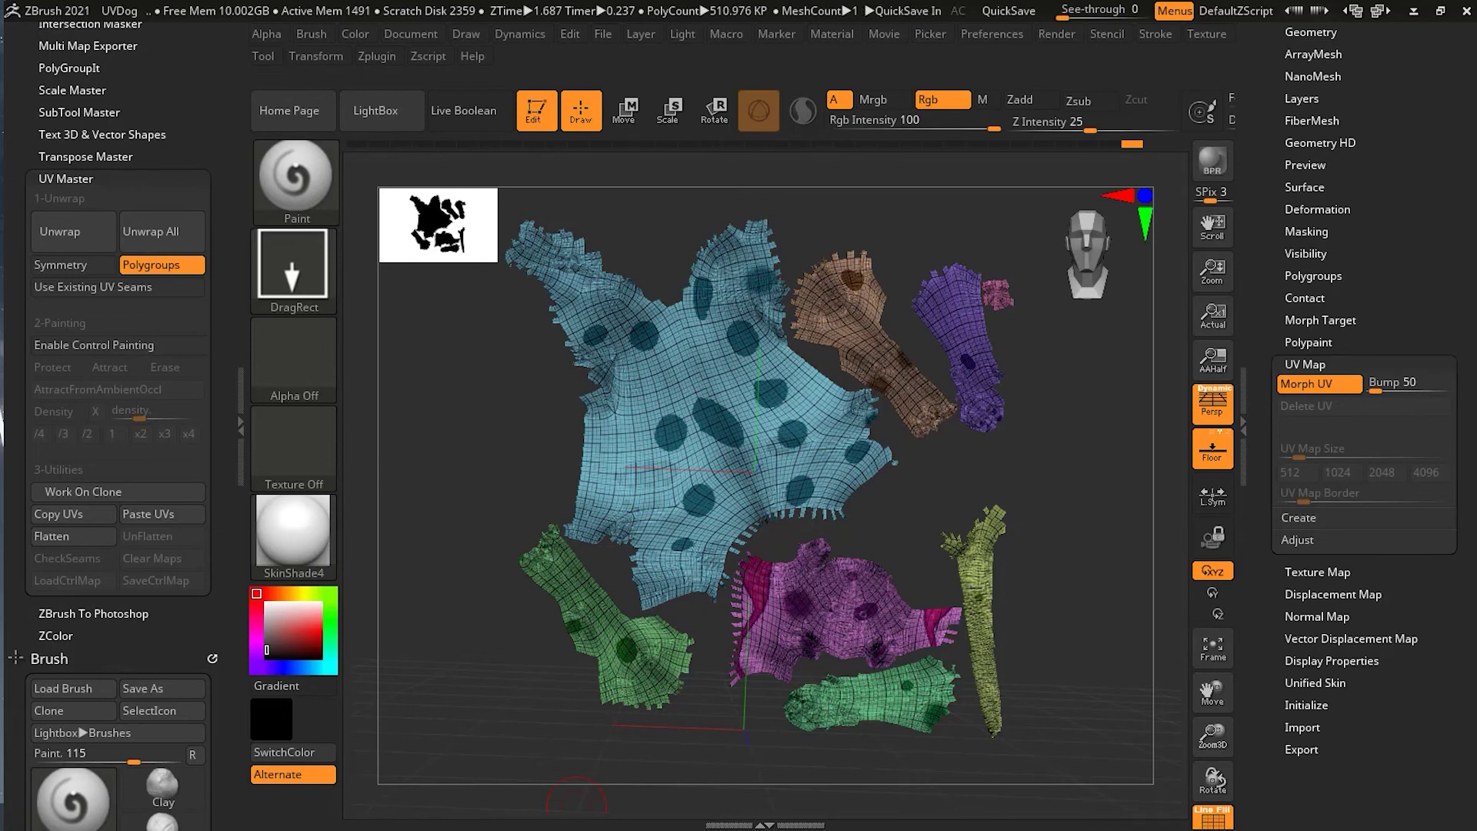
left_click(1309, 385)
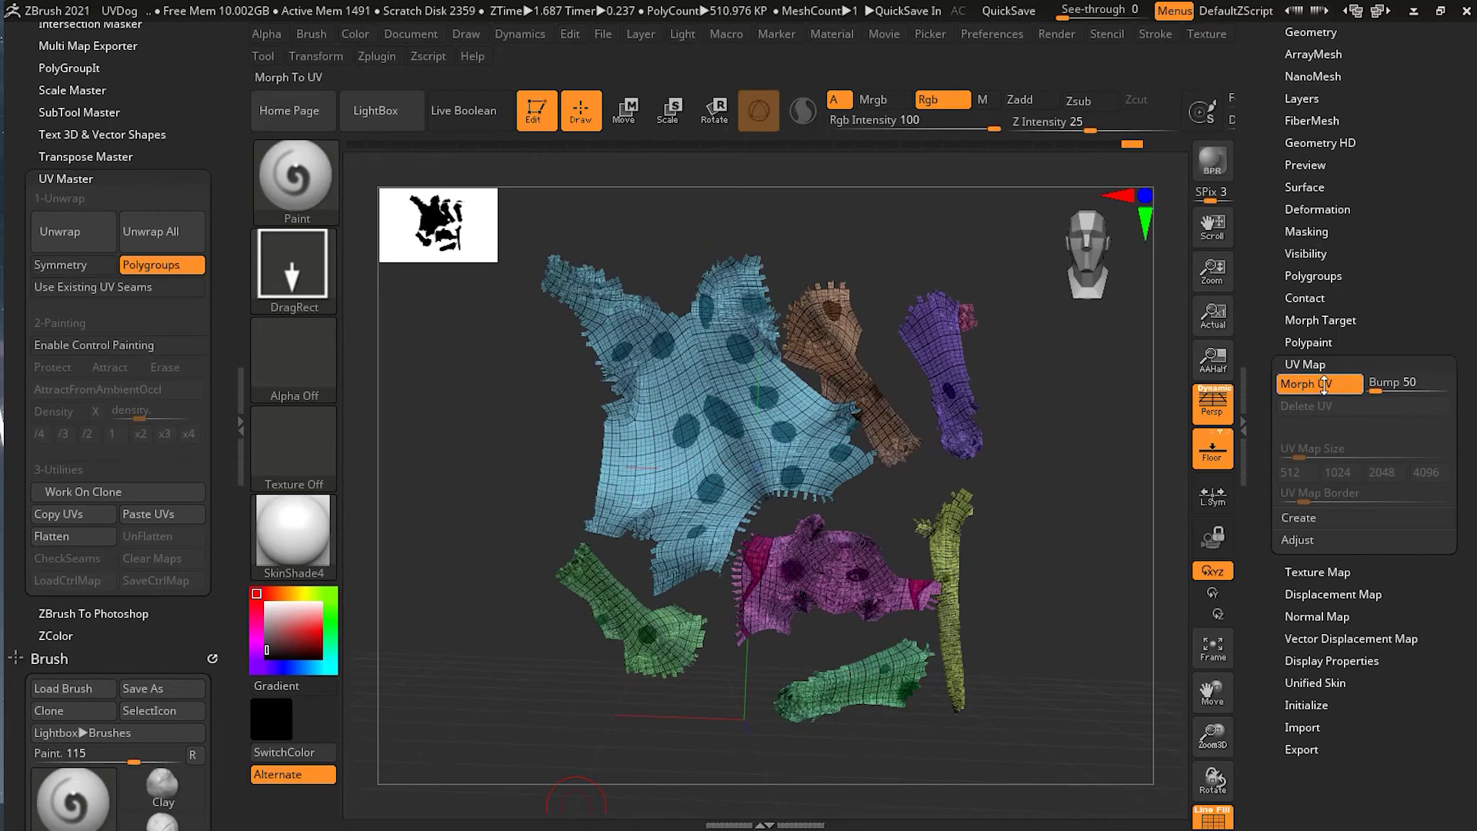
left_click(1213, 822)
Rotate the dog to a three-quarter view, then flatten it into its new UV layout
left_click_drag(956, 471, 888, 481)
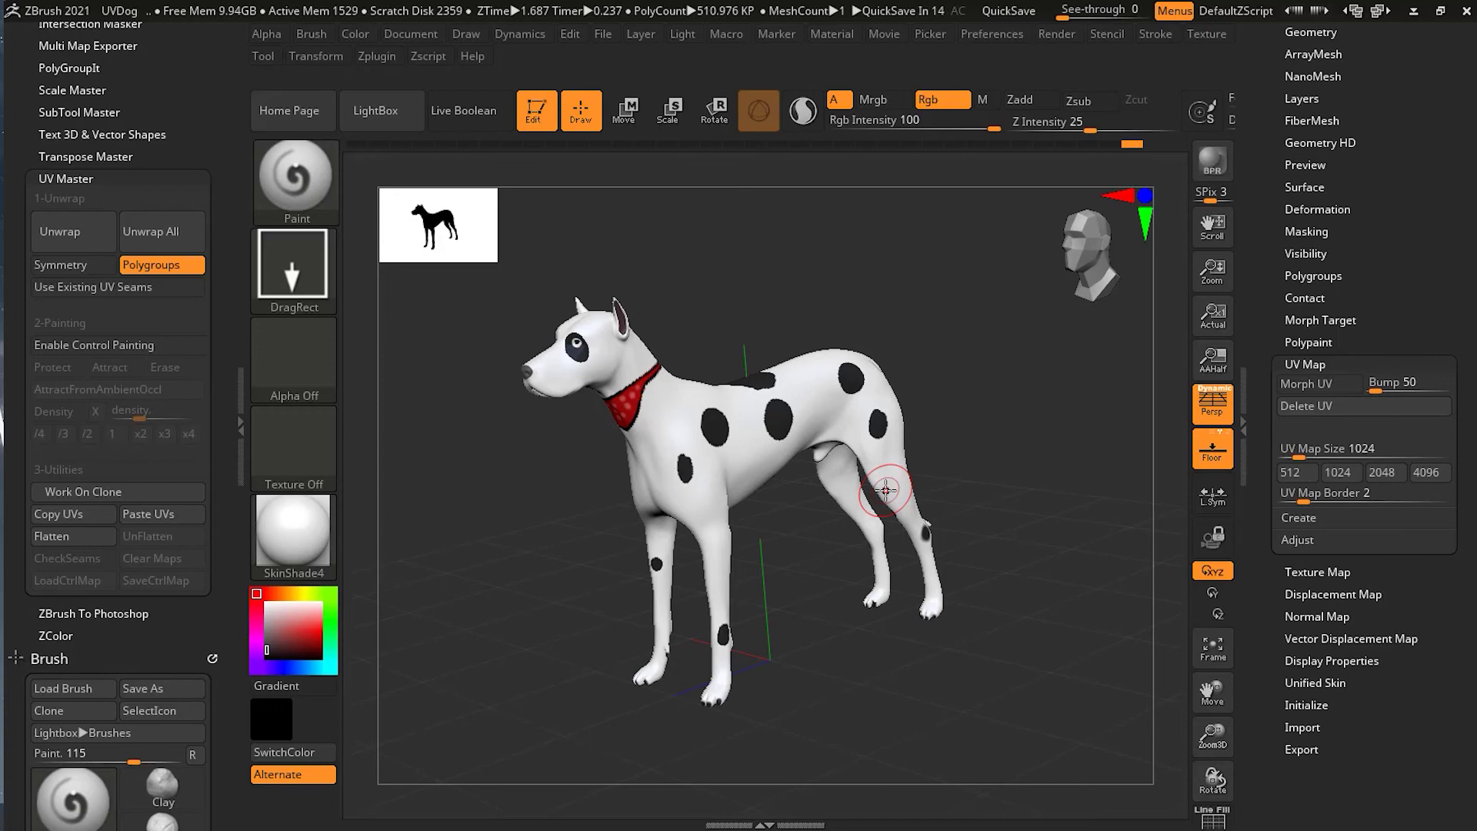
left_click(1305, 384)
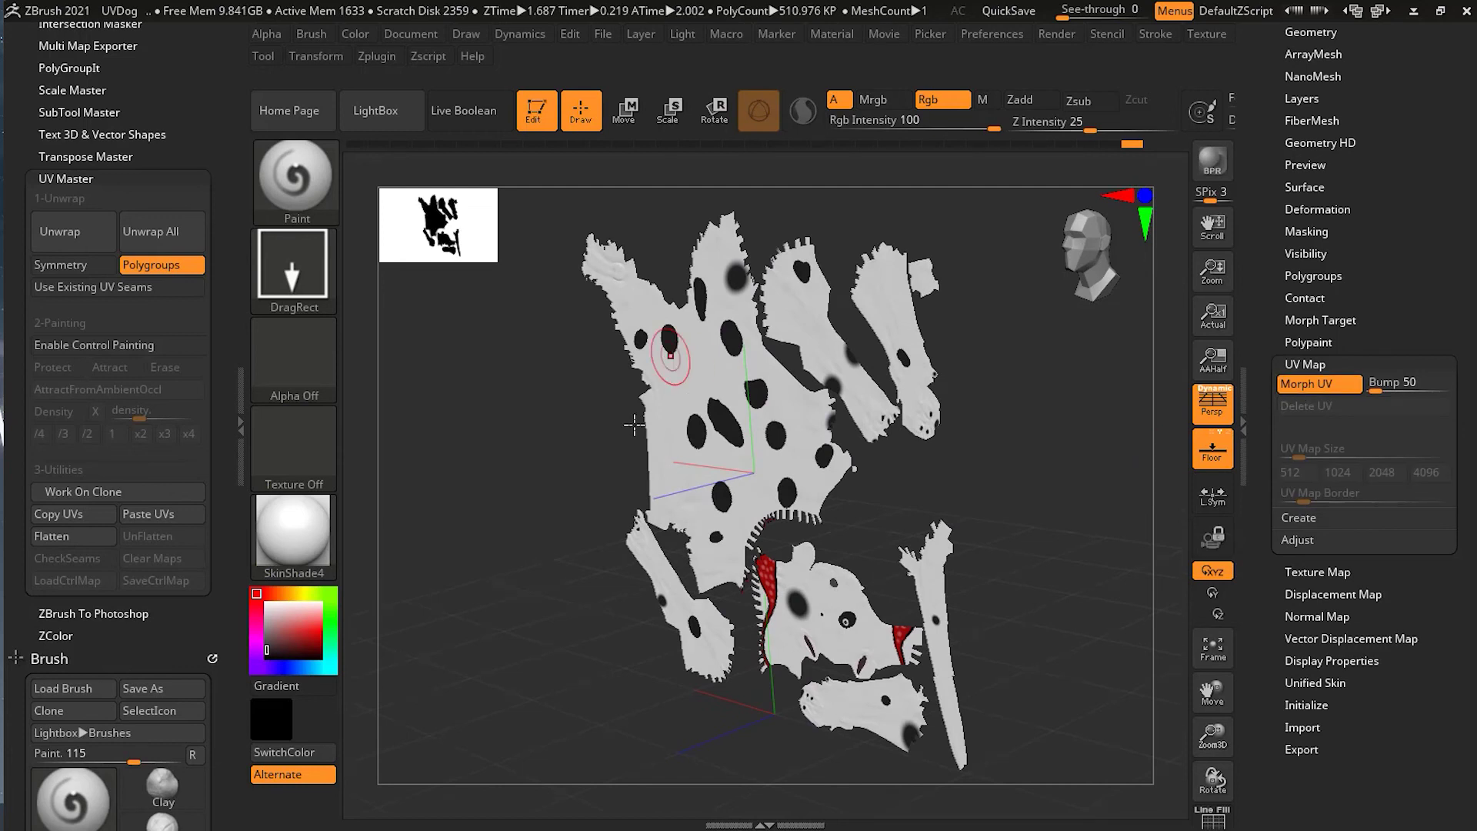
Morph the dog back to 3D, set Draw Size to 25, and dab a black dot on its belly
left_click(1306, 382)
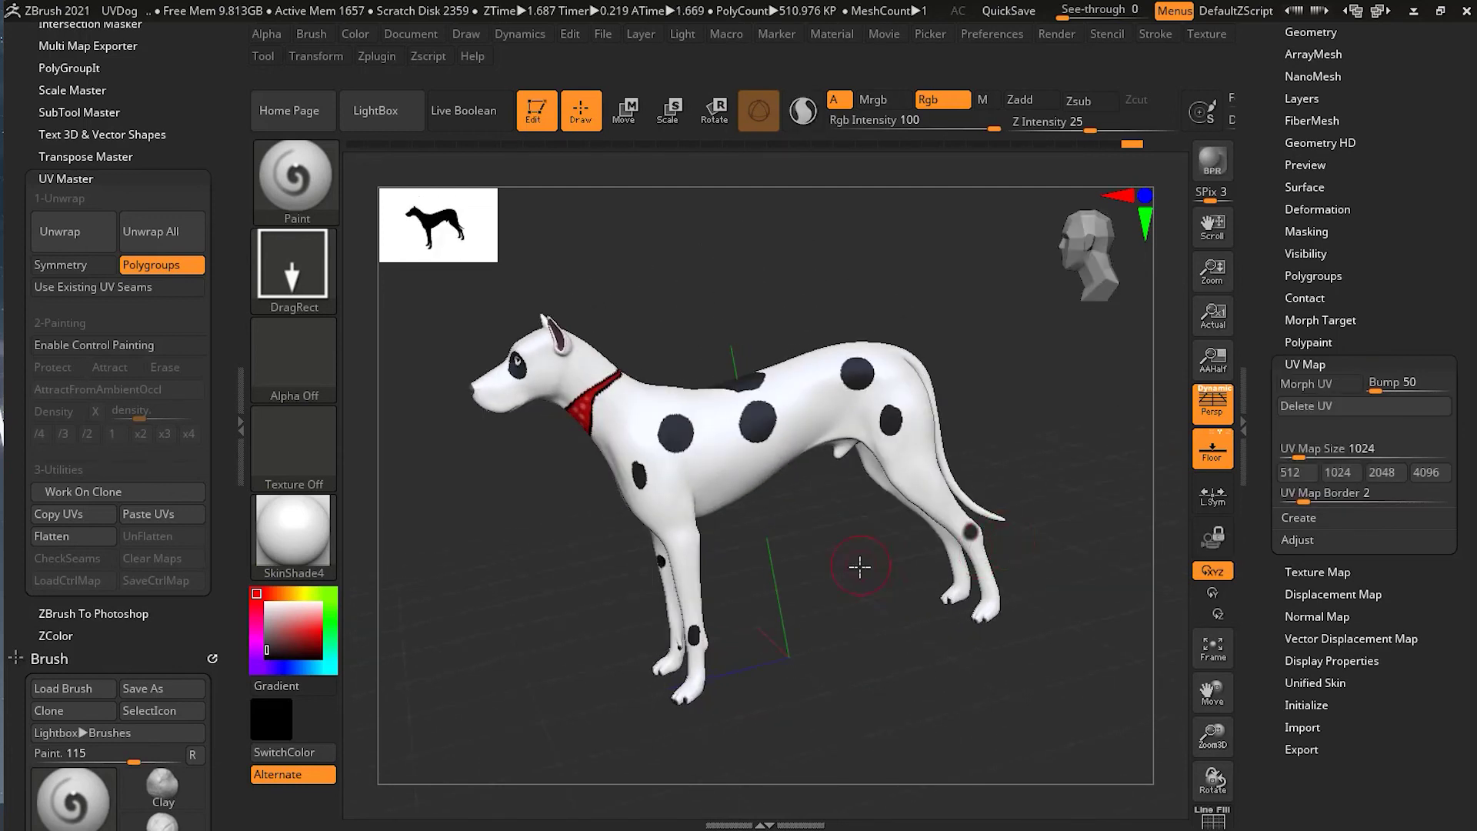
mouse_move(860, 567)
left_mouse_down()
mouse_move(833, 607)
mouse_move(840, 573)
left_mouse_up()
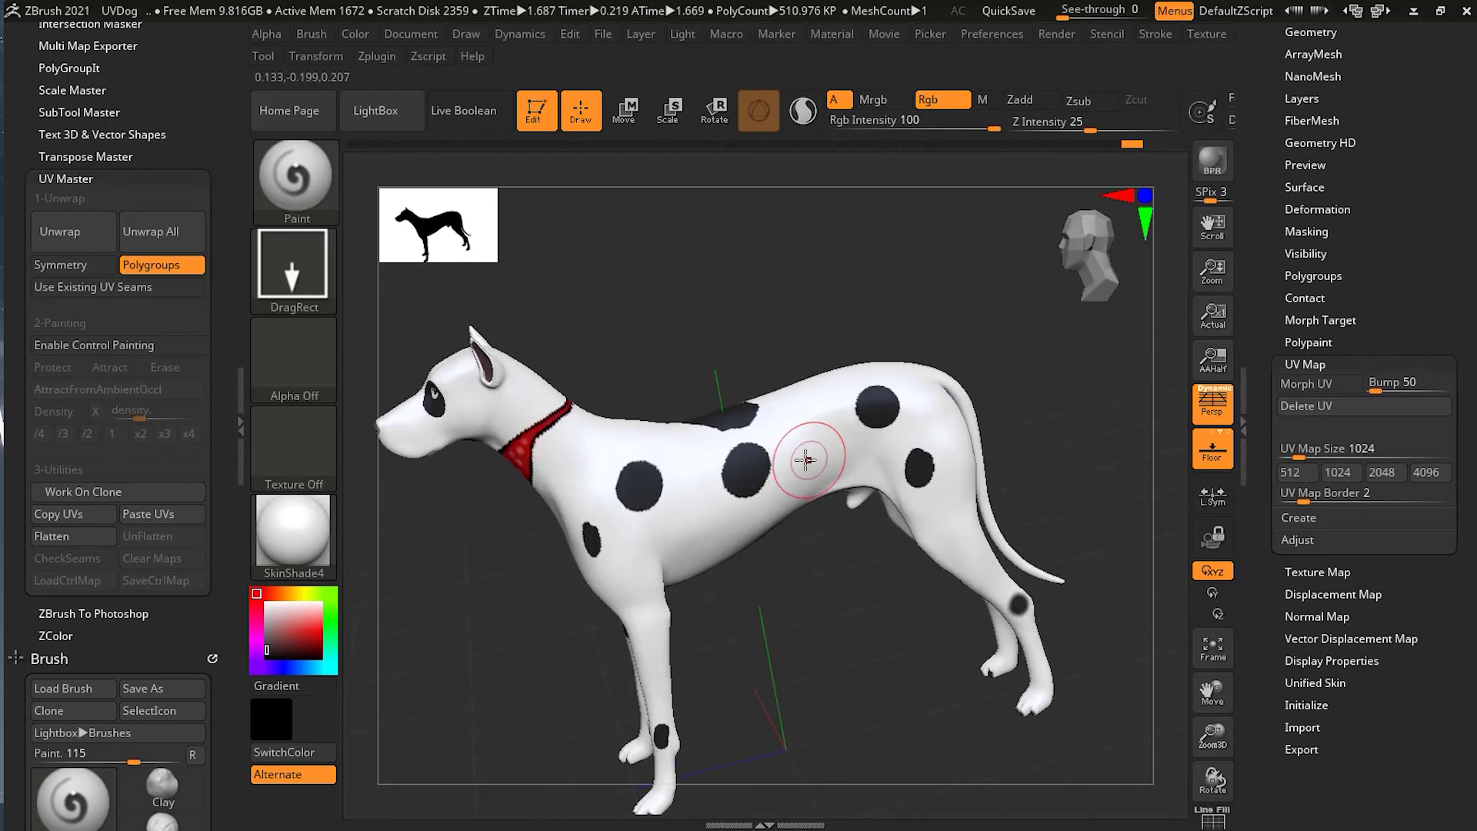
key("s")
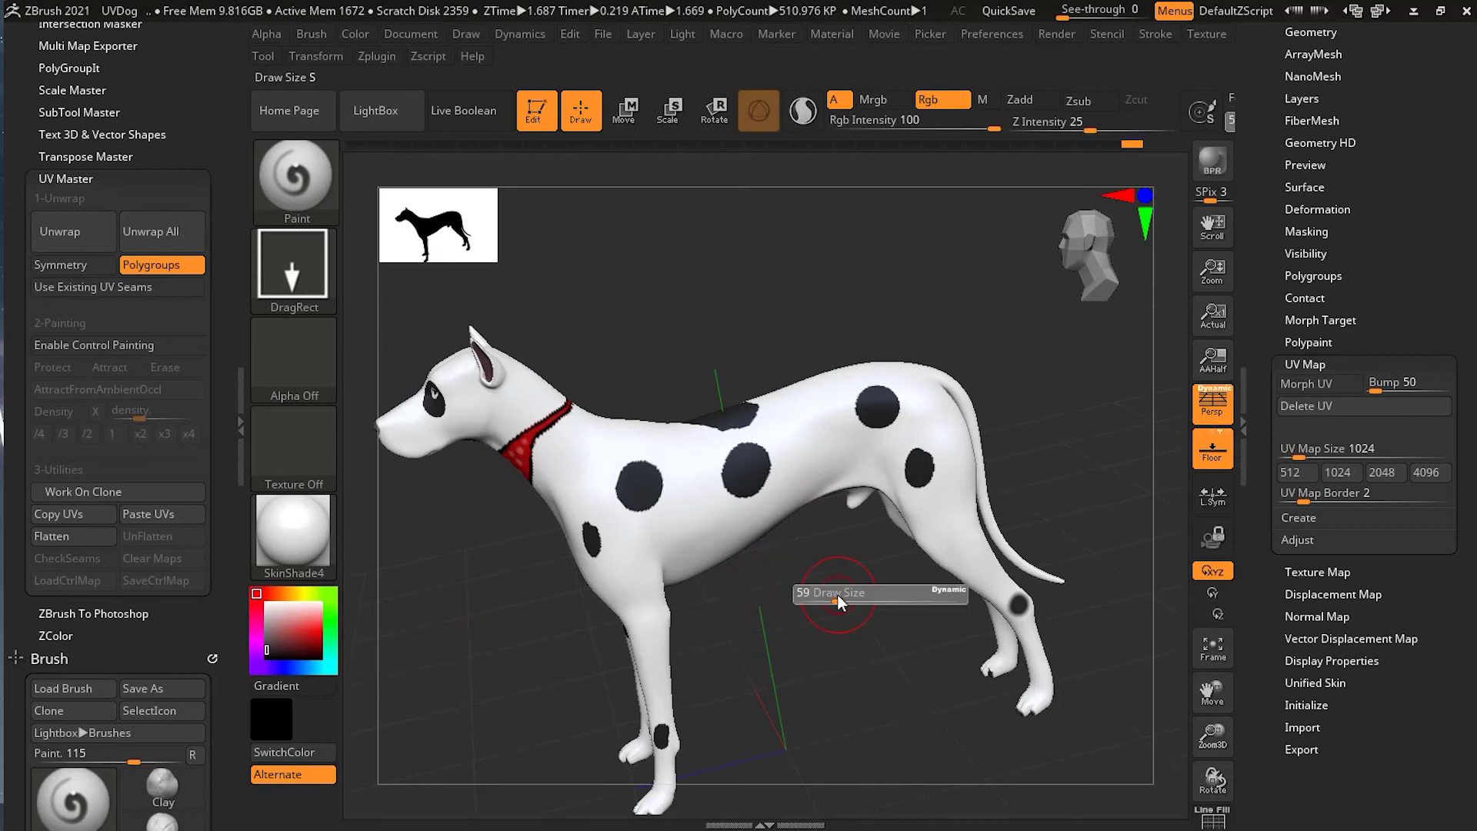
left_click_drag(838, 601, 822, 598)
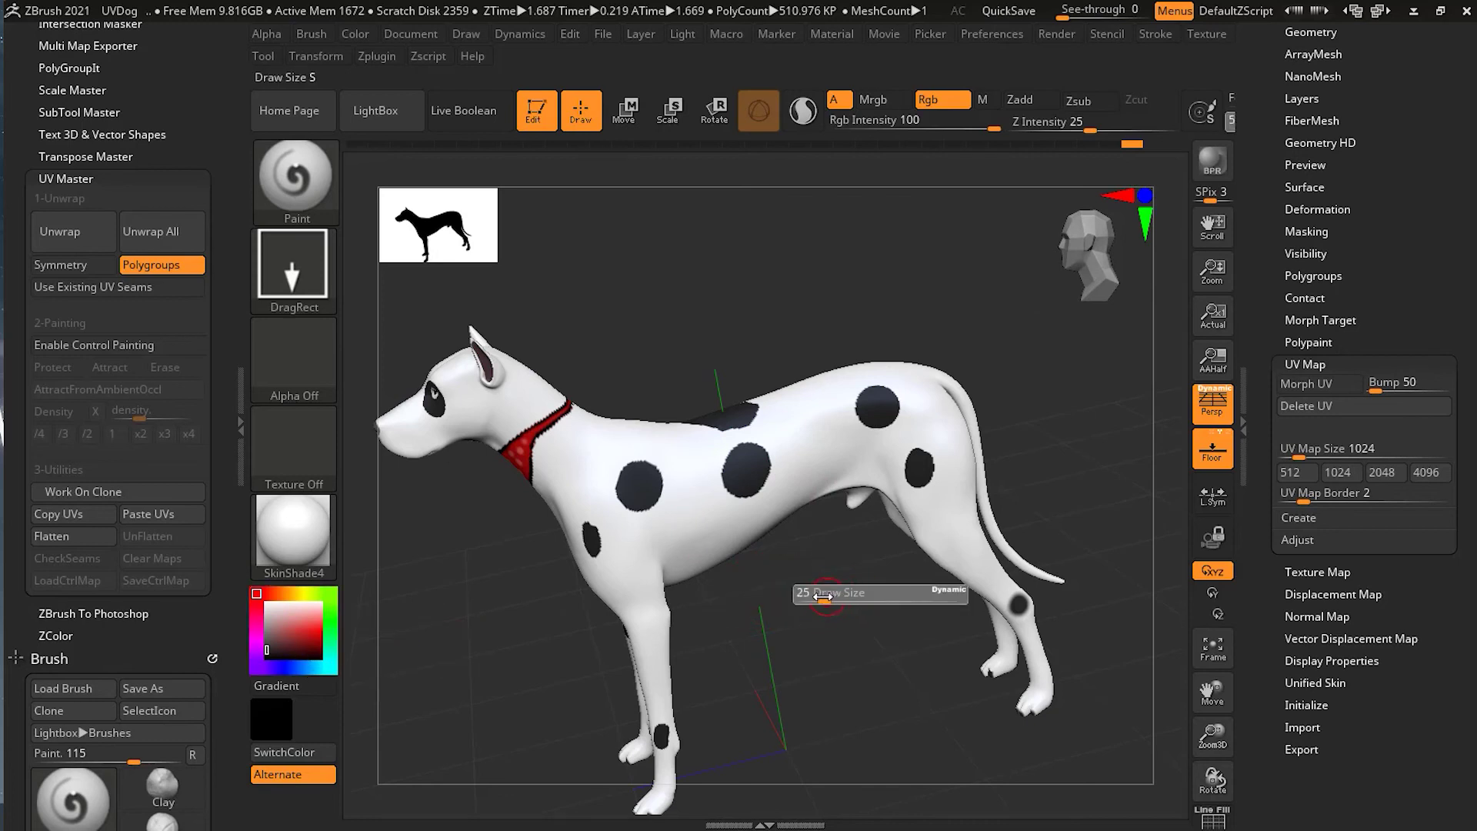
left_click(814, 458)
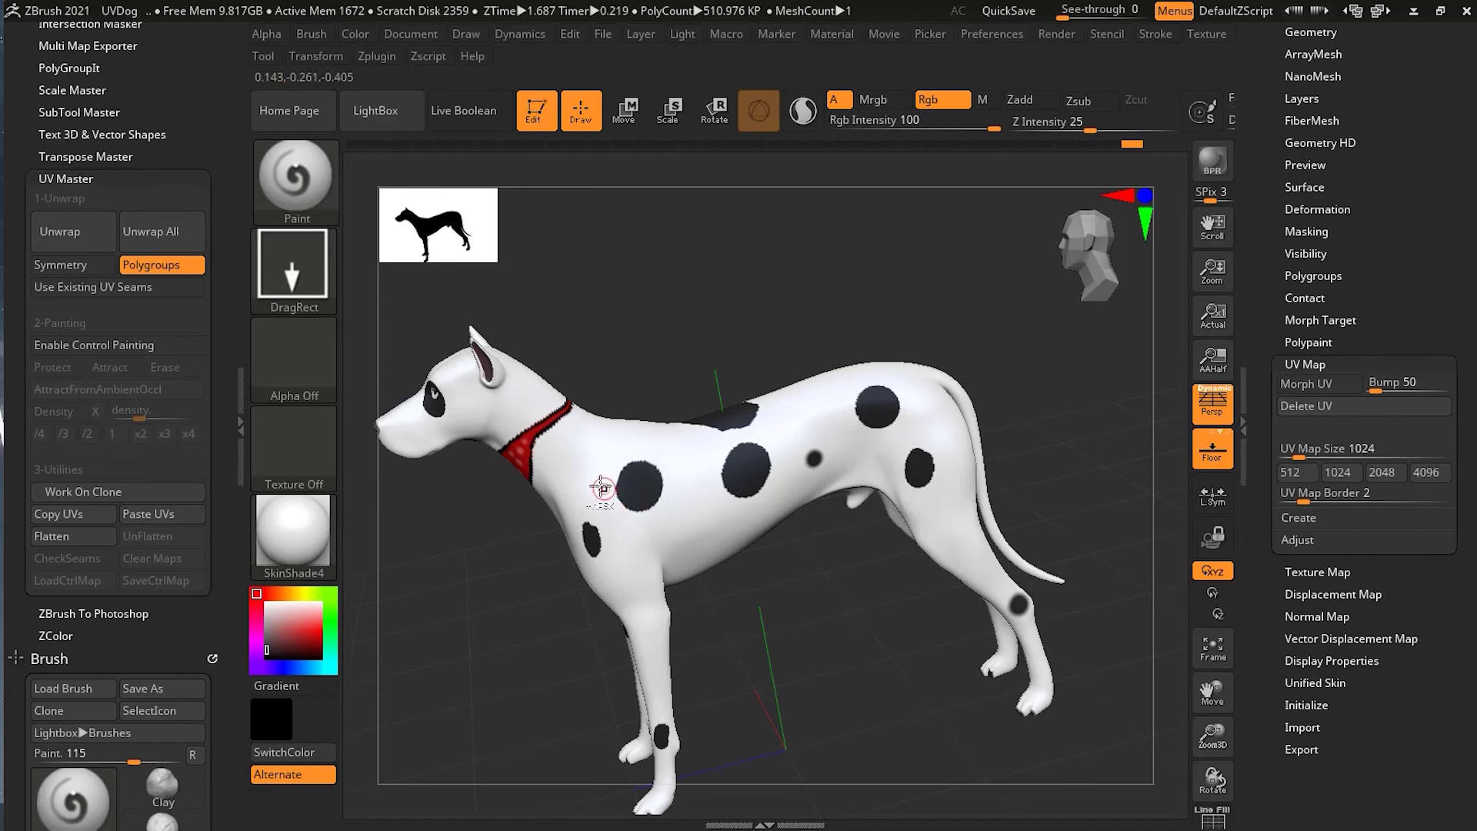
Switch to the Dots stroke and paint a curved black mark on the dog's flank
left_click(292, 265)
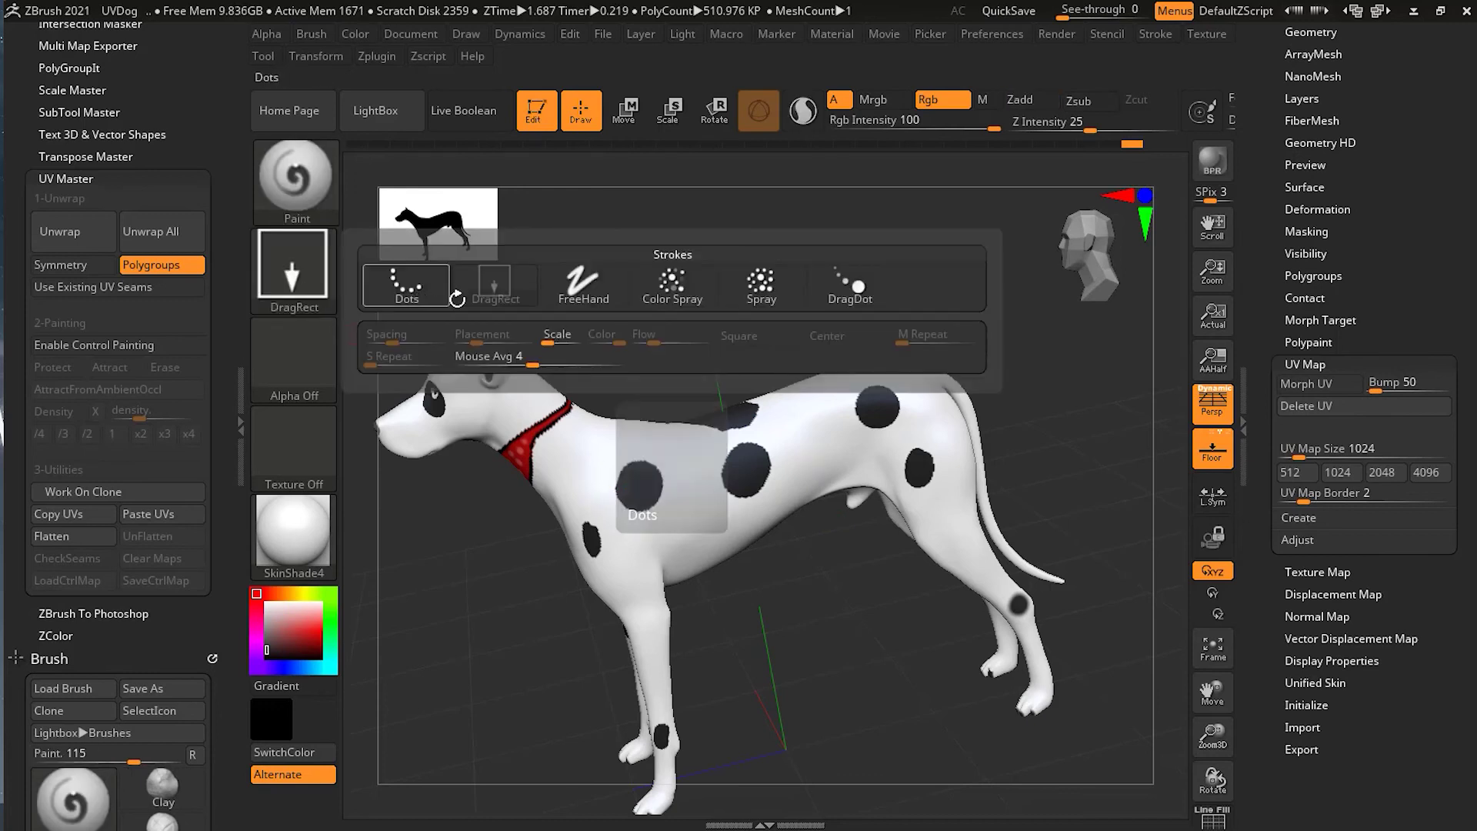
left_click(411, 292)
mouse_move(815, 480)
left_mouse_down()
mouse_move(798, 461)
mouse_move(806, 440)
mouse_move(829, 460)
left_mouse_up()
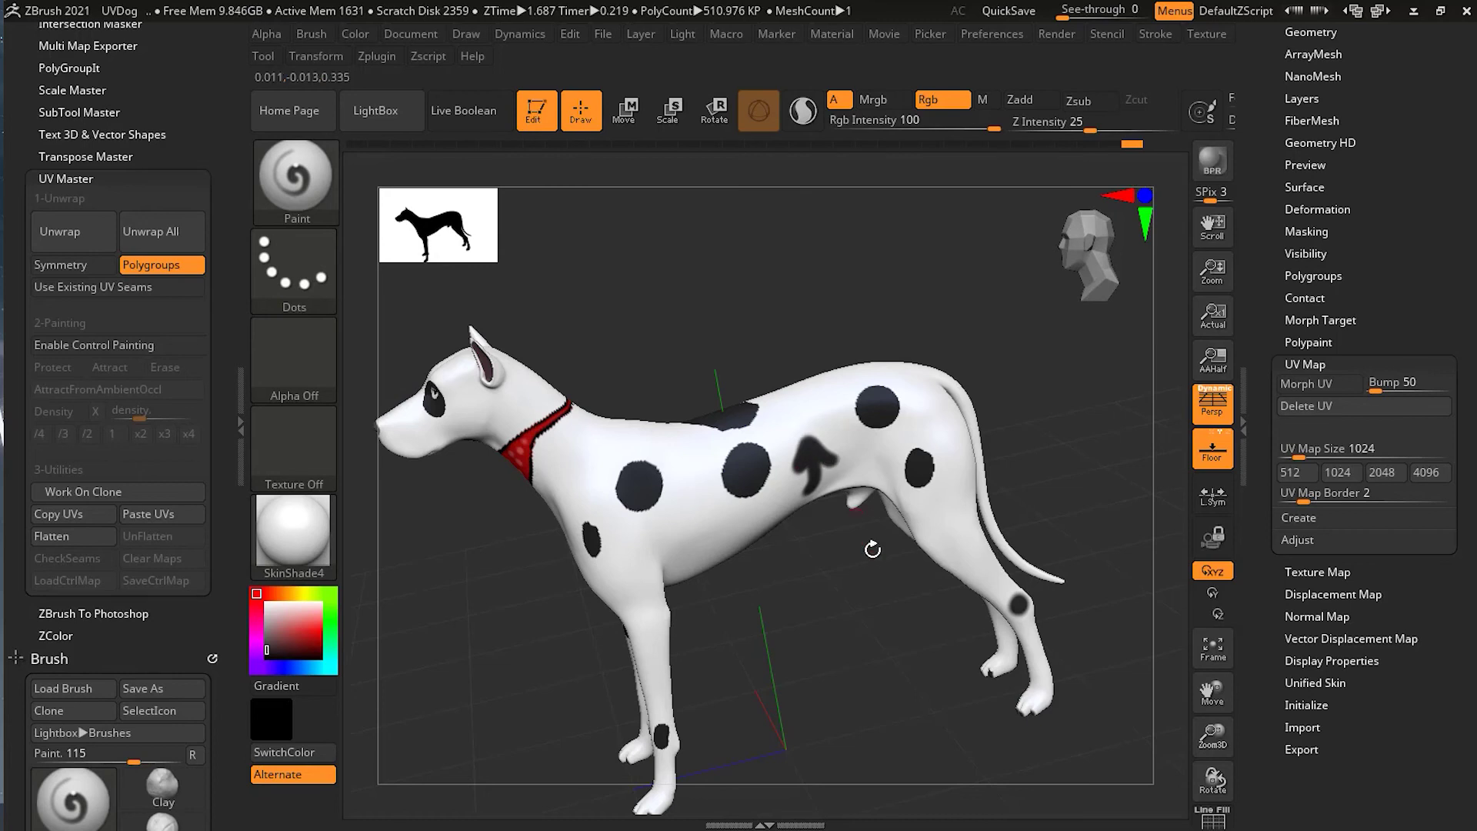
Turn the dog upright, paint two dark spots on its neck, and flatten it into UV layout
left_click_drag(843, 573, 711, 401)
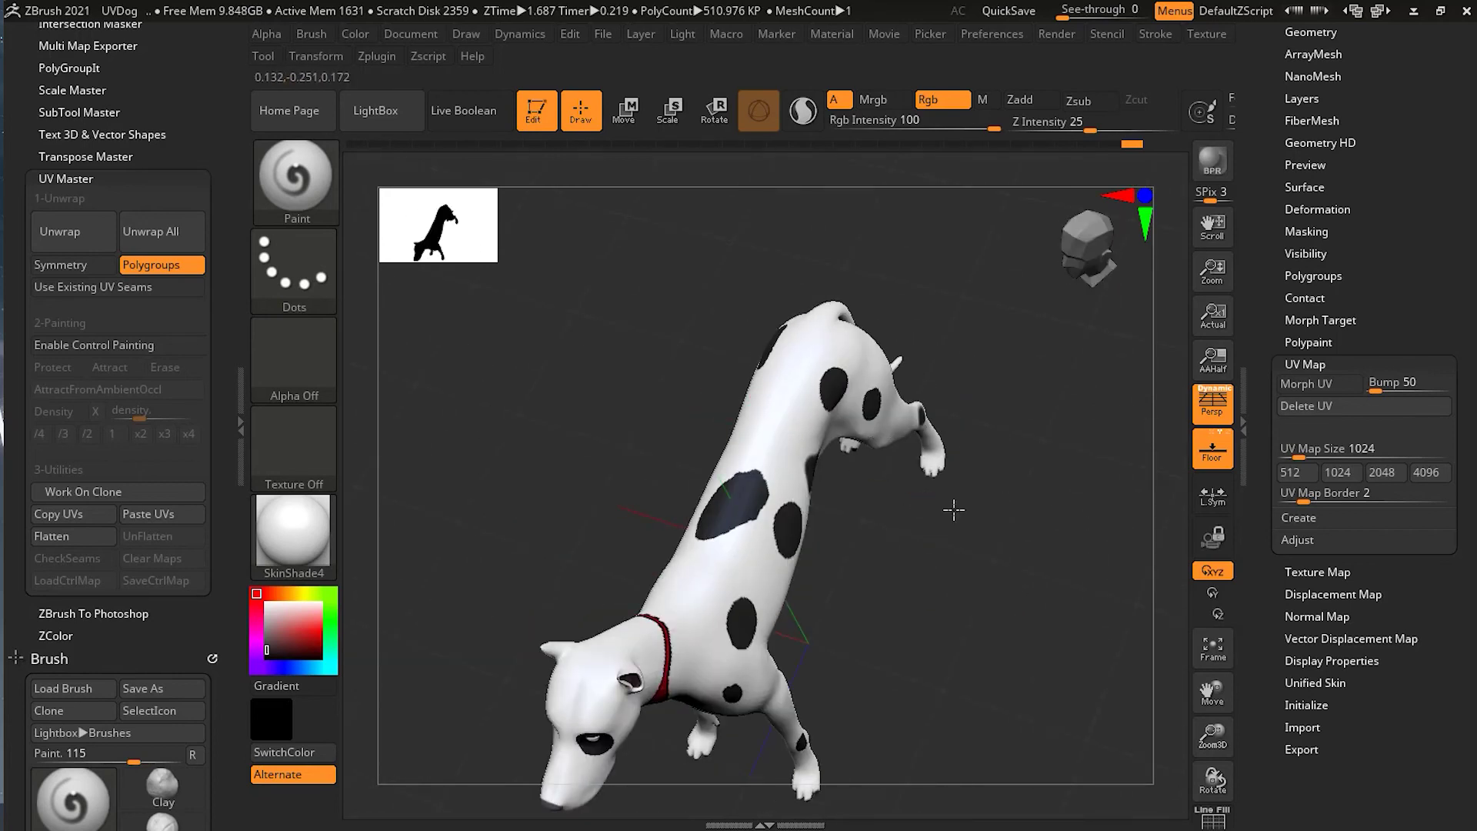
left_click_drag(953, 511, 810, 498)
mouse_move(817, 429)
left_mouse_down()
mouse_move(834, 415)
mouse_move(796, 442)
left_mouse_up()
right_click_drag(796, 443, 846, 466)
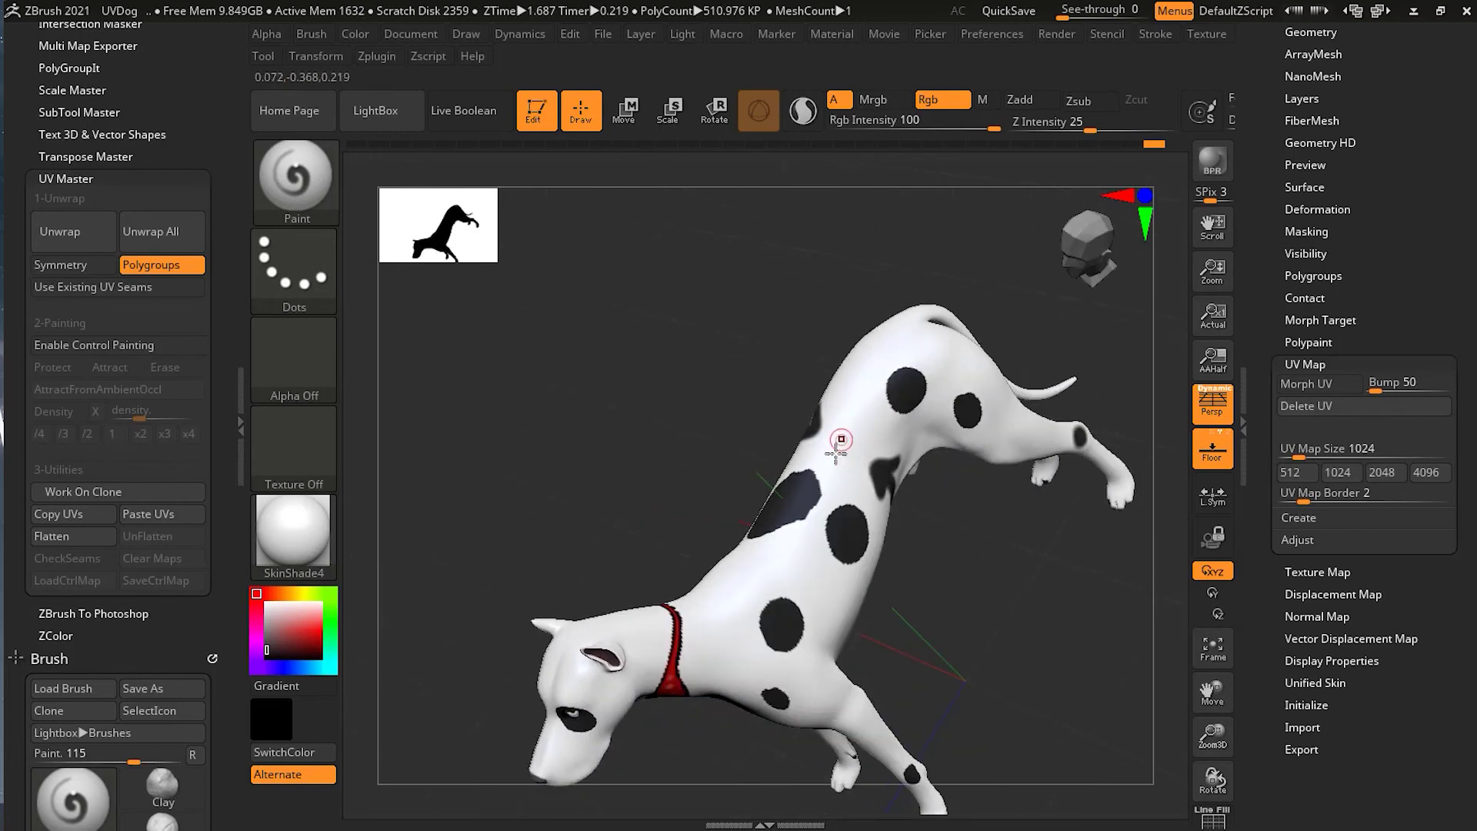
left_click(1320, 385)
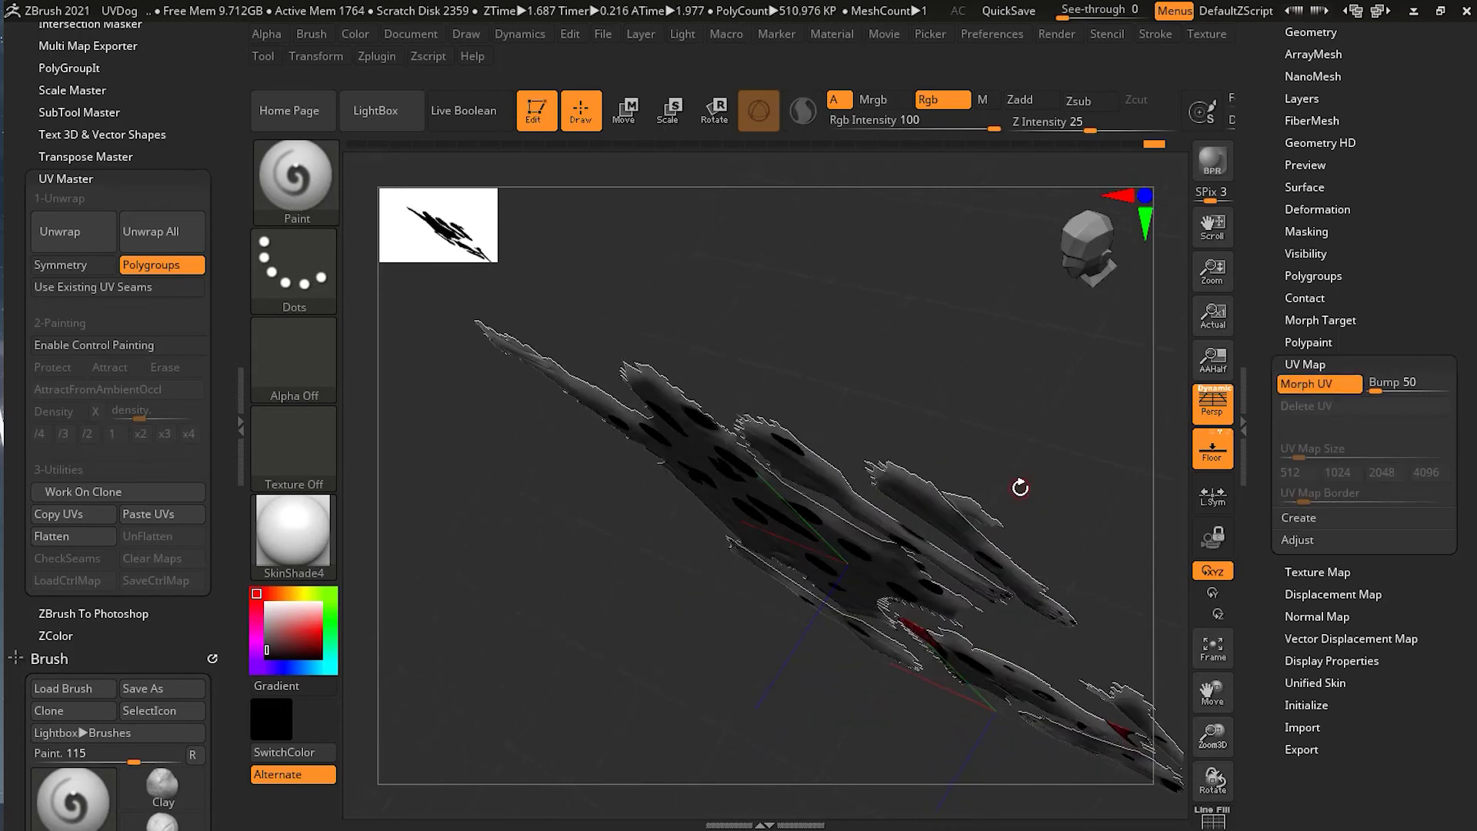
Paint a red X onto the flat UV layout in front view
key("shift")
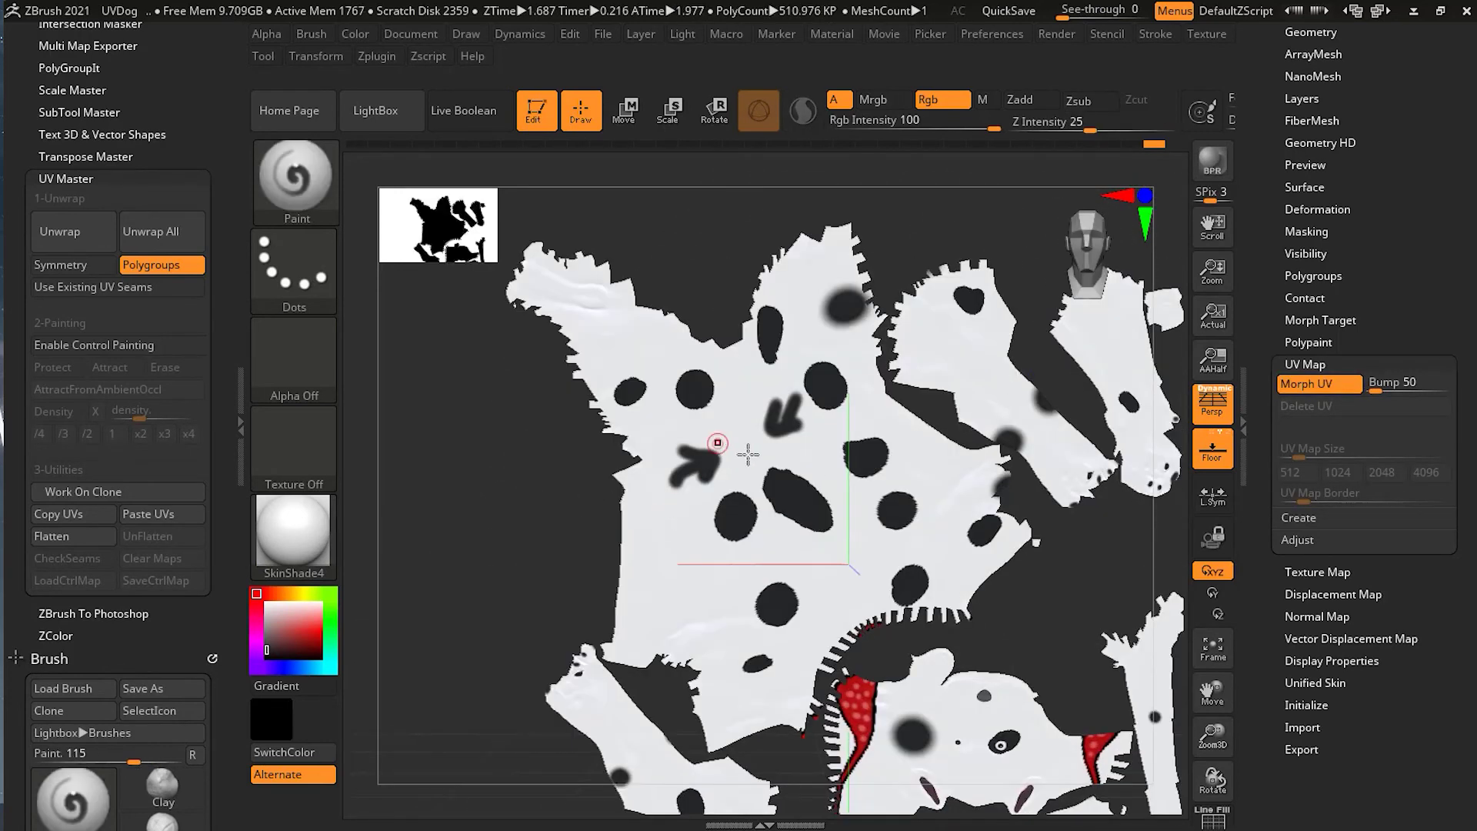
left_click(306, 634)
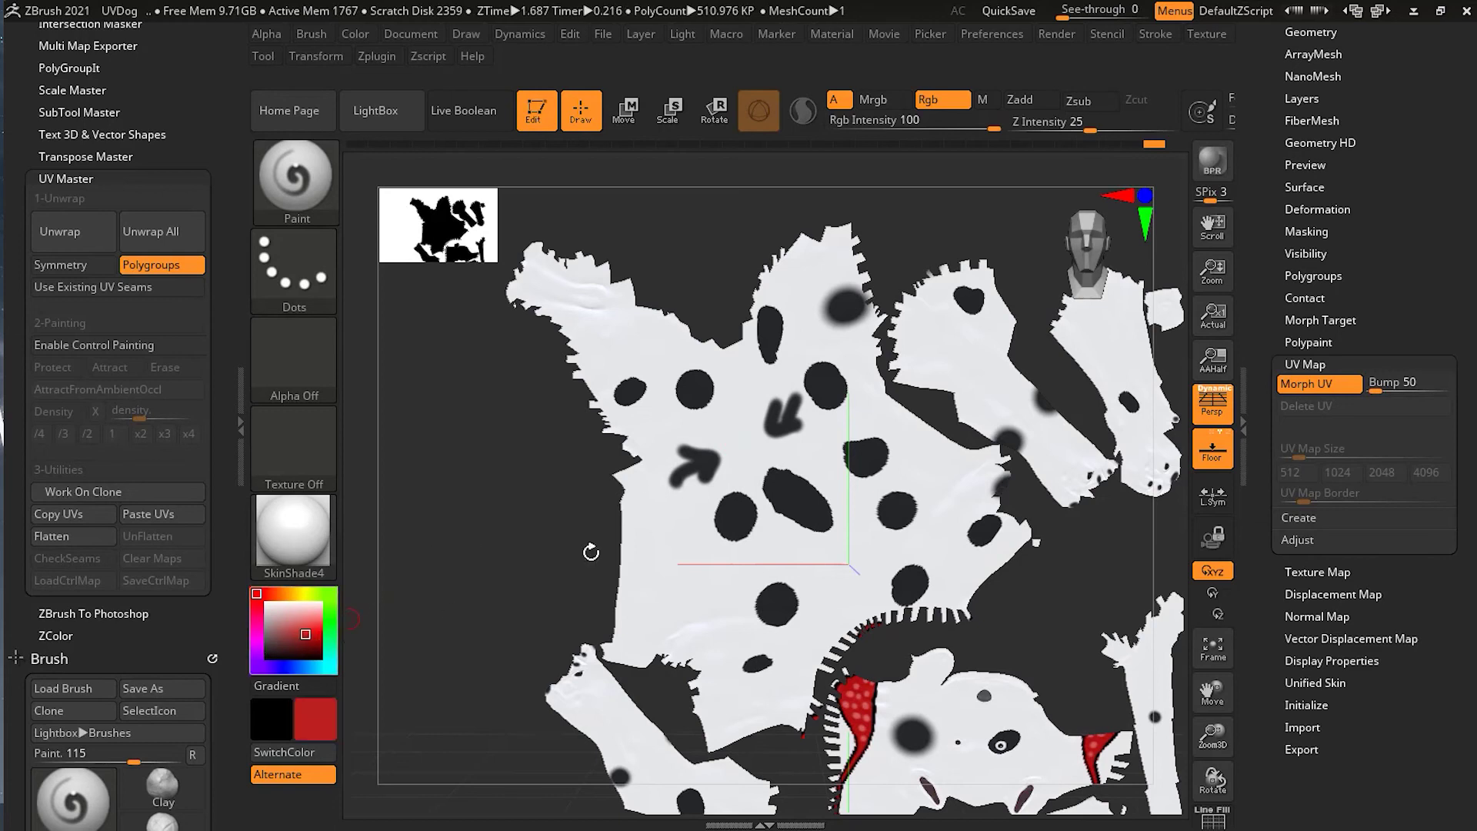
mouse_move(734, 413)
left_mouse_down()
mouse_move(739, 458)
mouse_move(738, 442)
mouse_move(765, 455)
left_mouse_up()
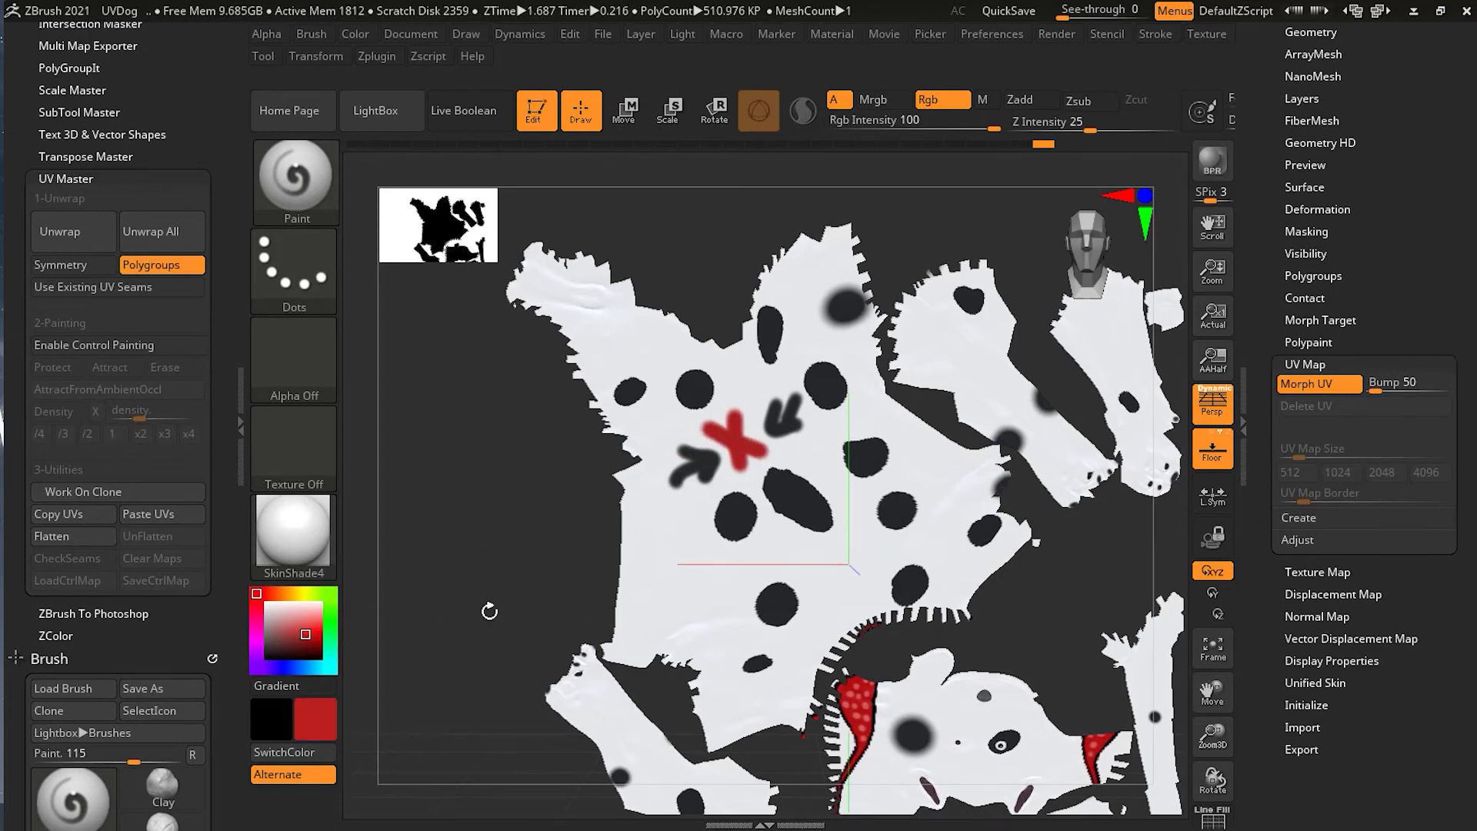
Paint over both black arrow marks in white, then morph the layout back to 3D
left_click(266, 650)
left_click_drag(790, 400, 768, 427)
left_click(257, 597)
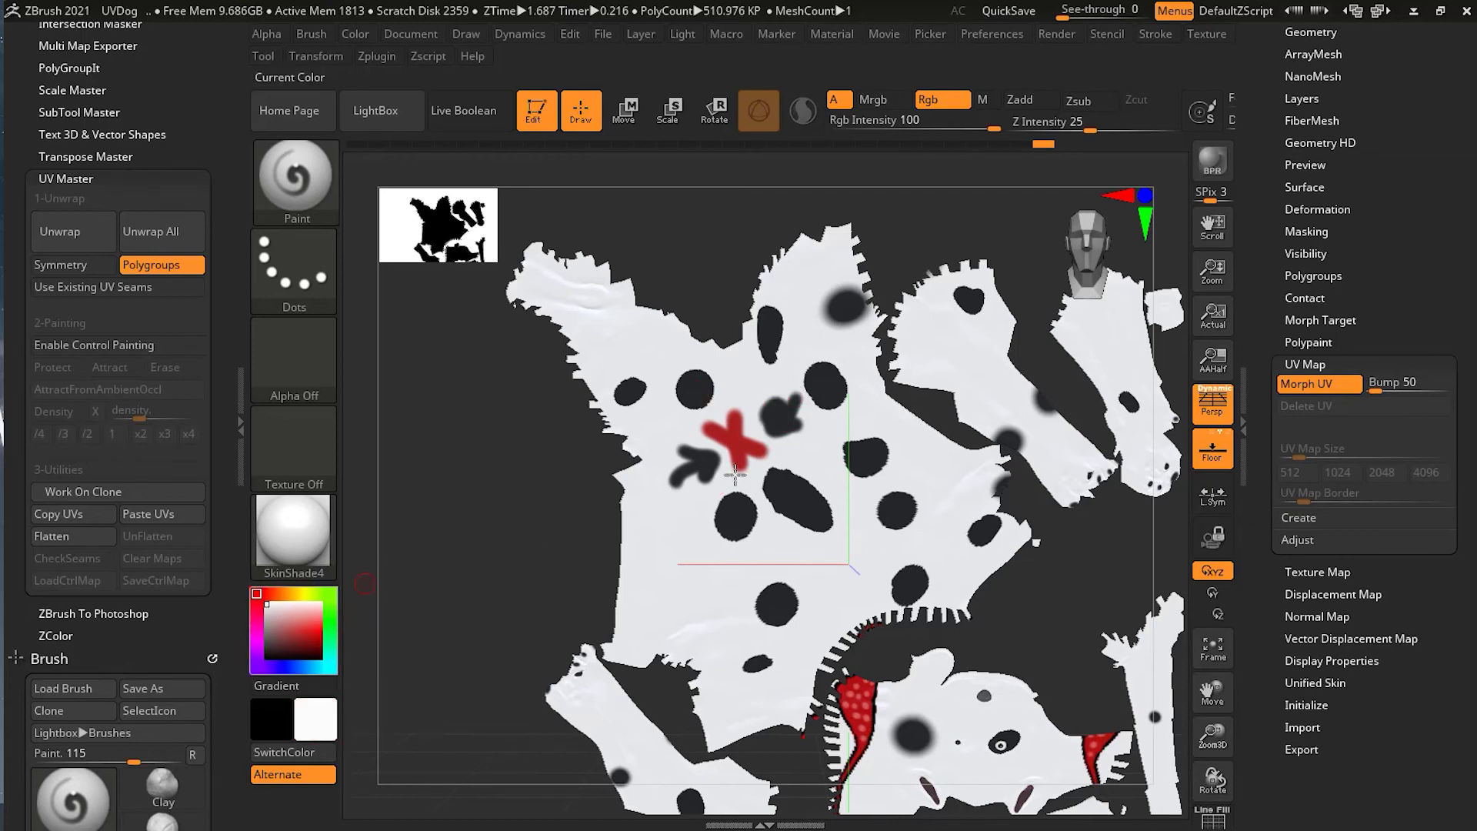
mouse_move(786, 403)
left_mouse_down()
mouse_move(762, 427)
mouse_move(780, 432)
mouse_move(774, 397)
mouse_move(800, 432)
mouse_move(799, 400)
left_mouse_up()
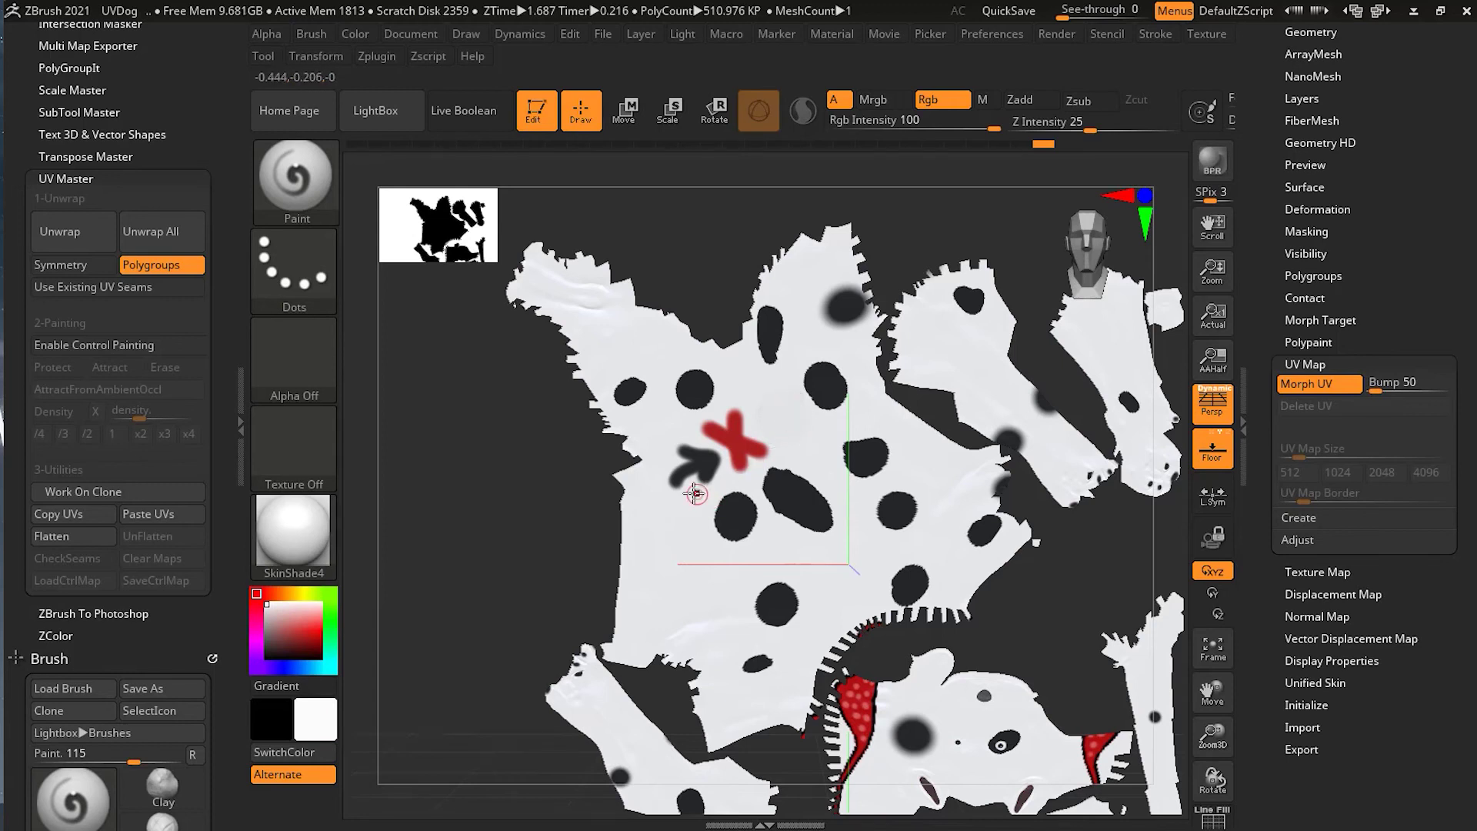
mouse_move(695, 493)
left_mouse_down()
mouse_move(670, 461)
mouse_move(683, 448)
mouse_move(718, 474)
mouse_move(714, 454)
mouse_move(782, 535)
left_mouse_up()
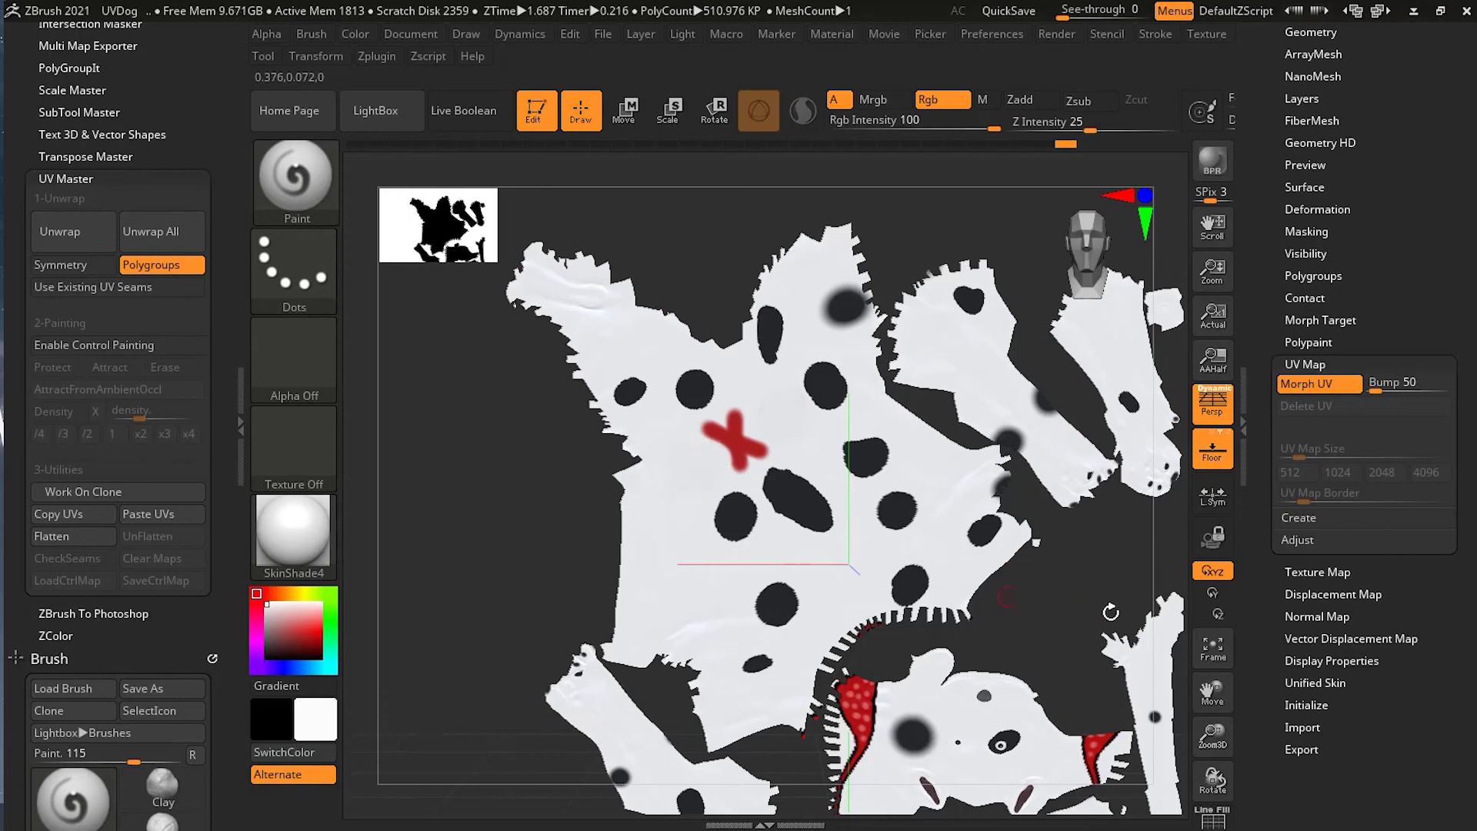
left_click(1315, 384)
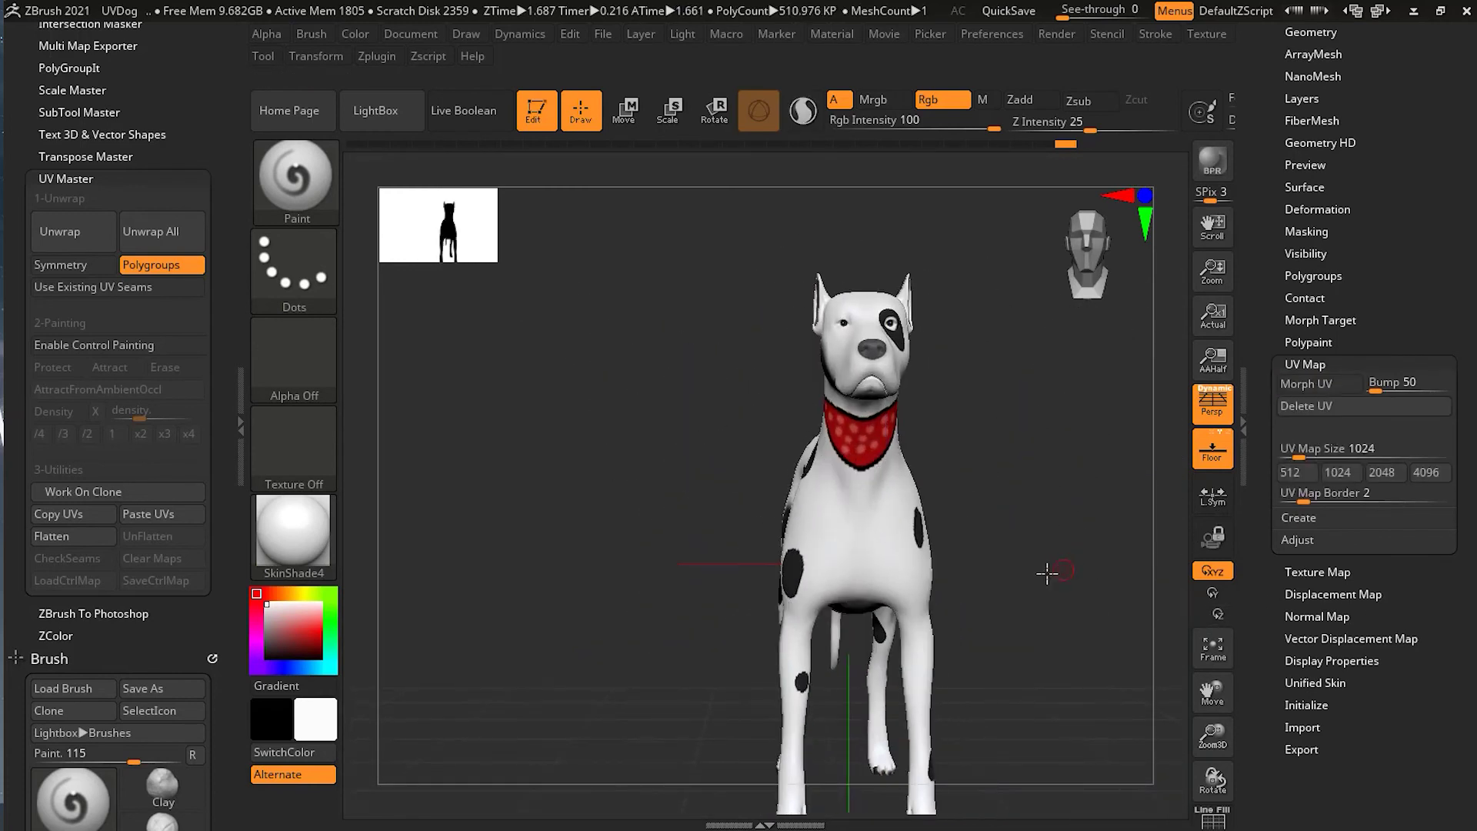
Orbit and pan the 3D dog to inspect the red X on its flank
left_click_drag(1110, 571, 862, 515)
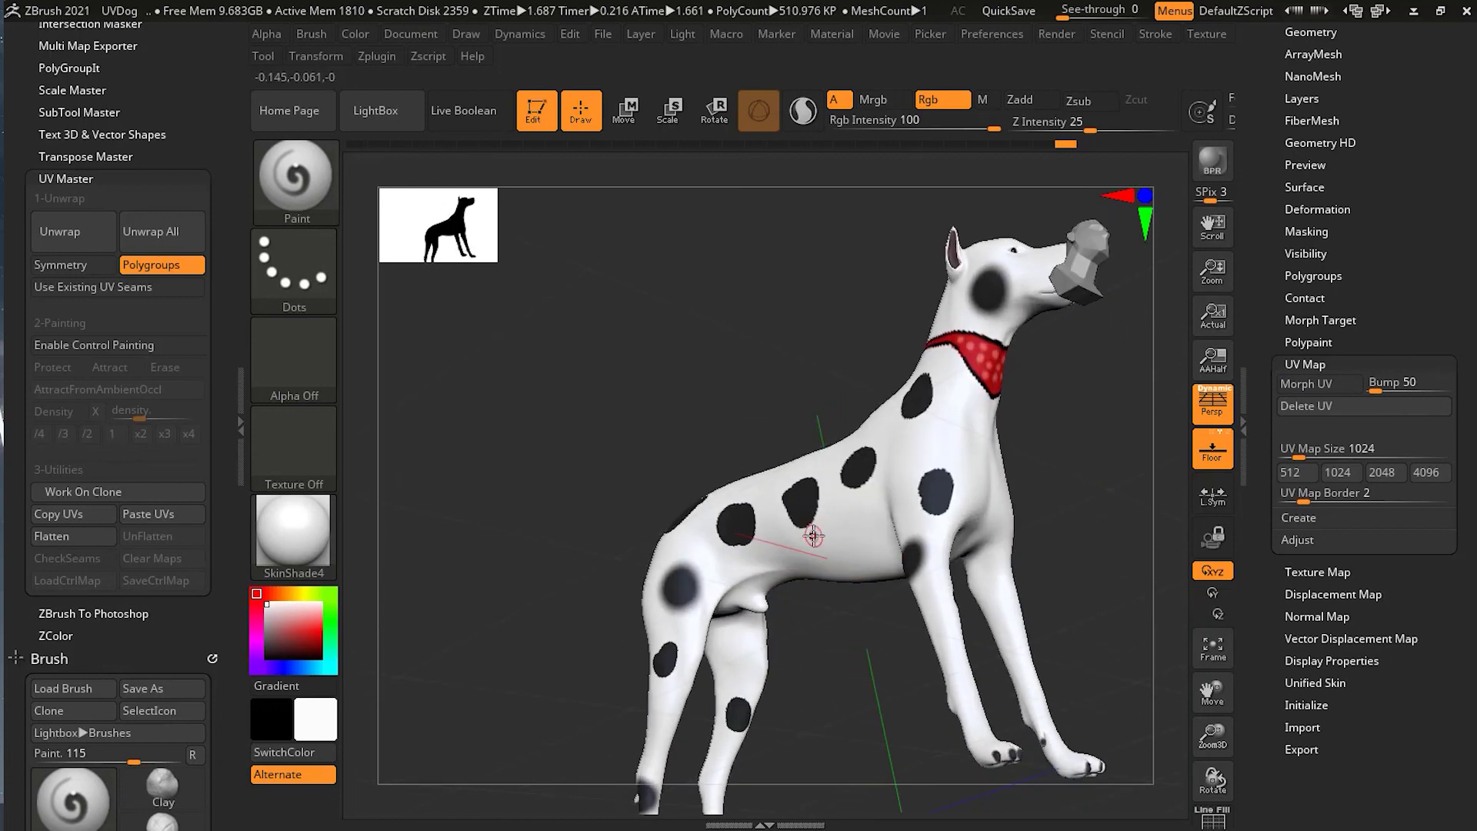
left_click_drag(1030, 480, 899, 693)
left_click_drag(799, 675, 913, 603)
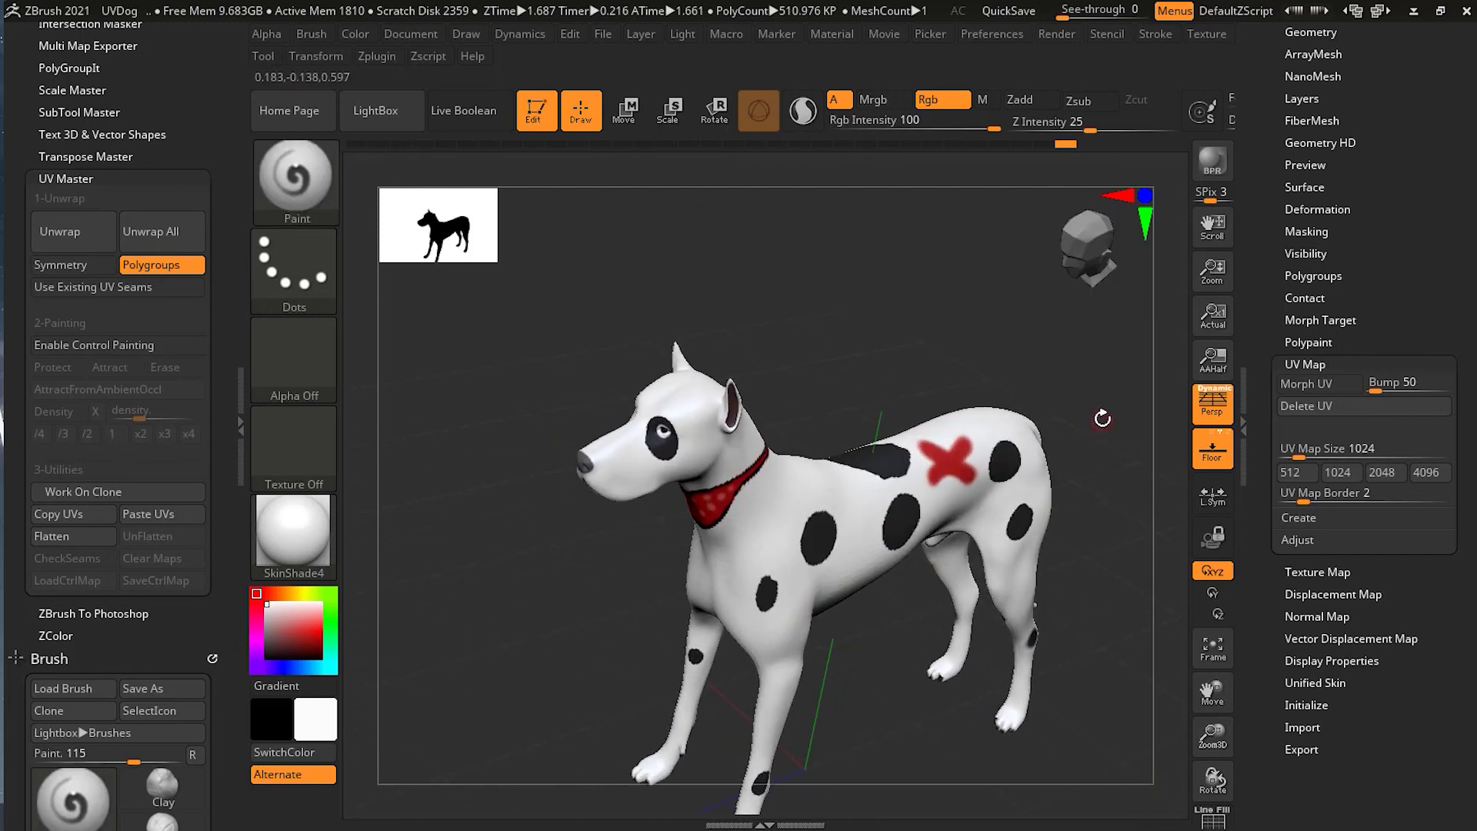
key("shift")
left_click_drag(1101, 401, 949, 435)
key("shift")
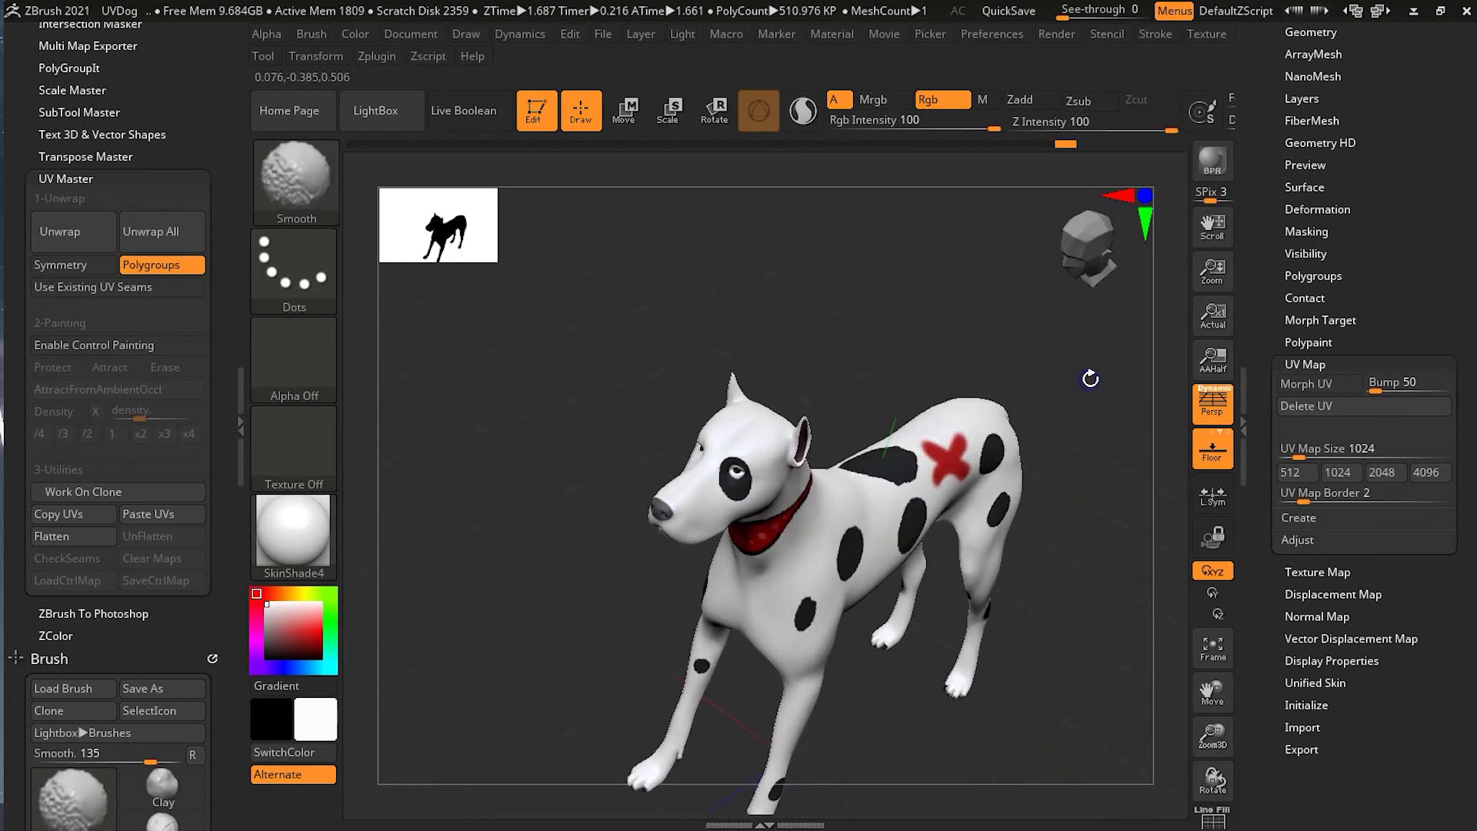
left_click_drag(1179, 363, 936, 666)
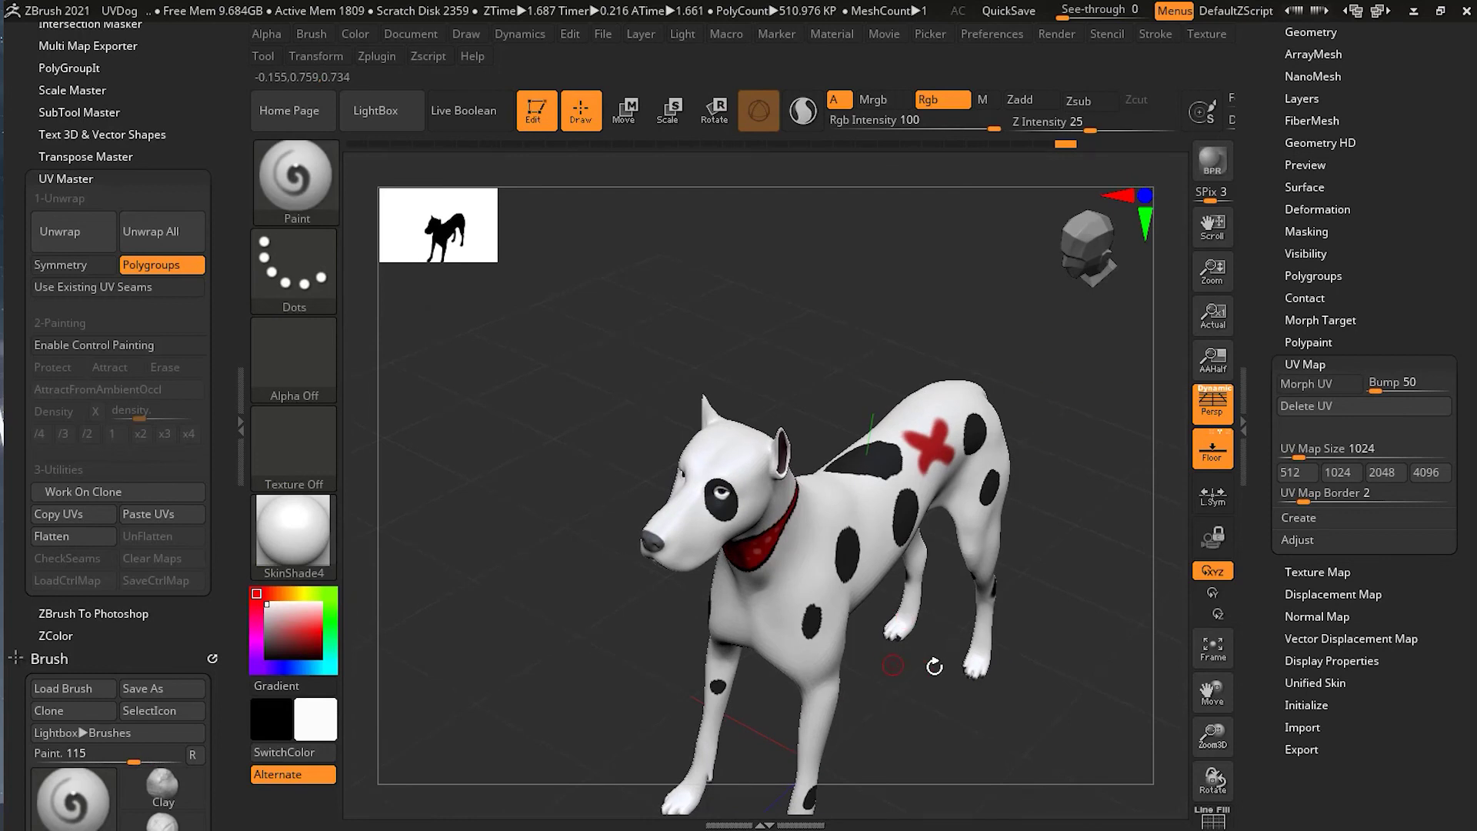
key("shift")
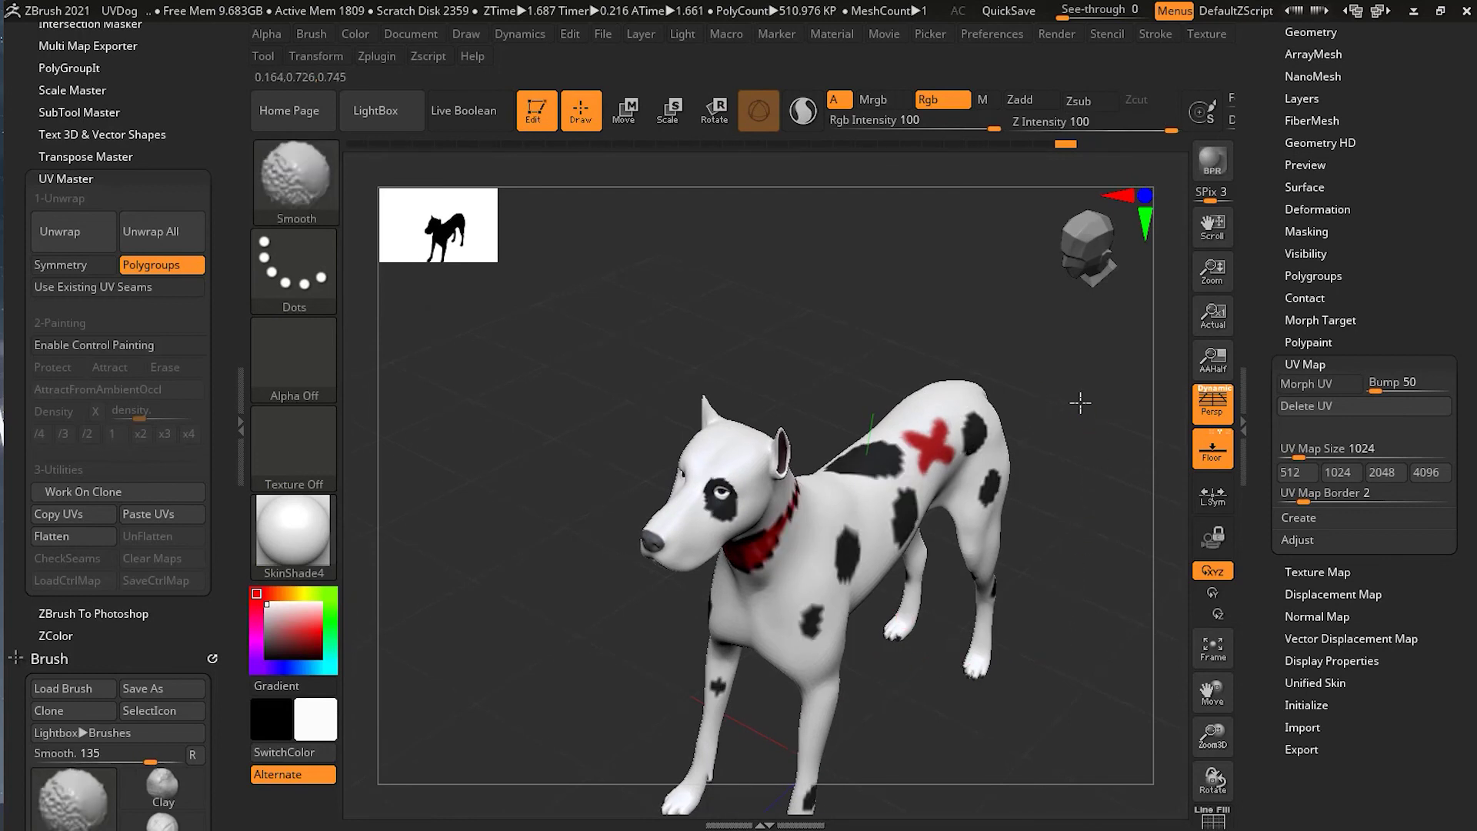
mouse_move(1078, 402)
left_mouse_down()
mouse_move(875, 661)
mouse_move(890, 603)
left_mouse_up()
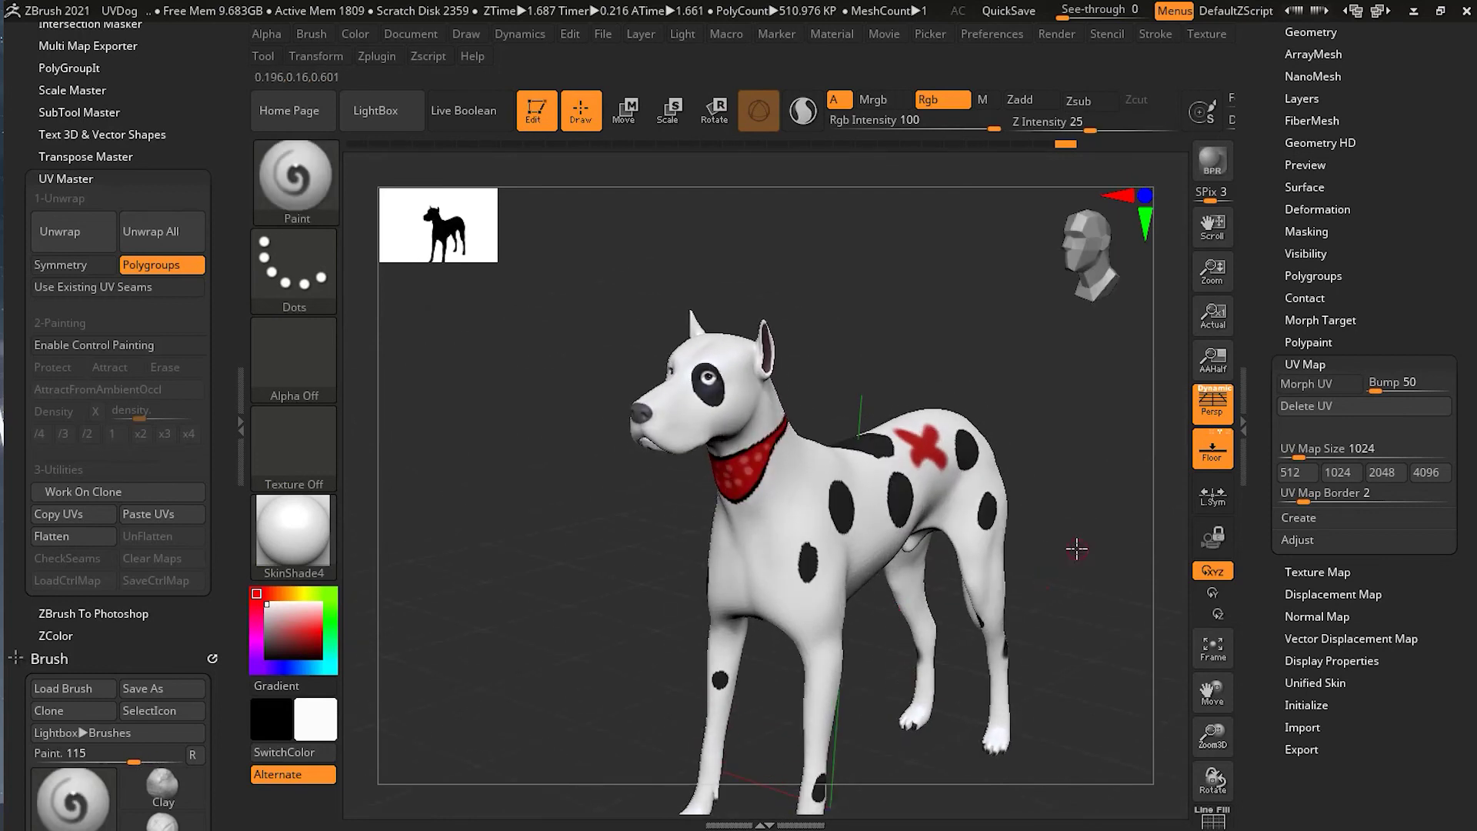
left_click_drag(1005, 569, 947, 505, "alt")
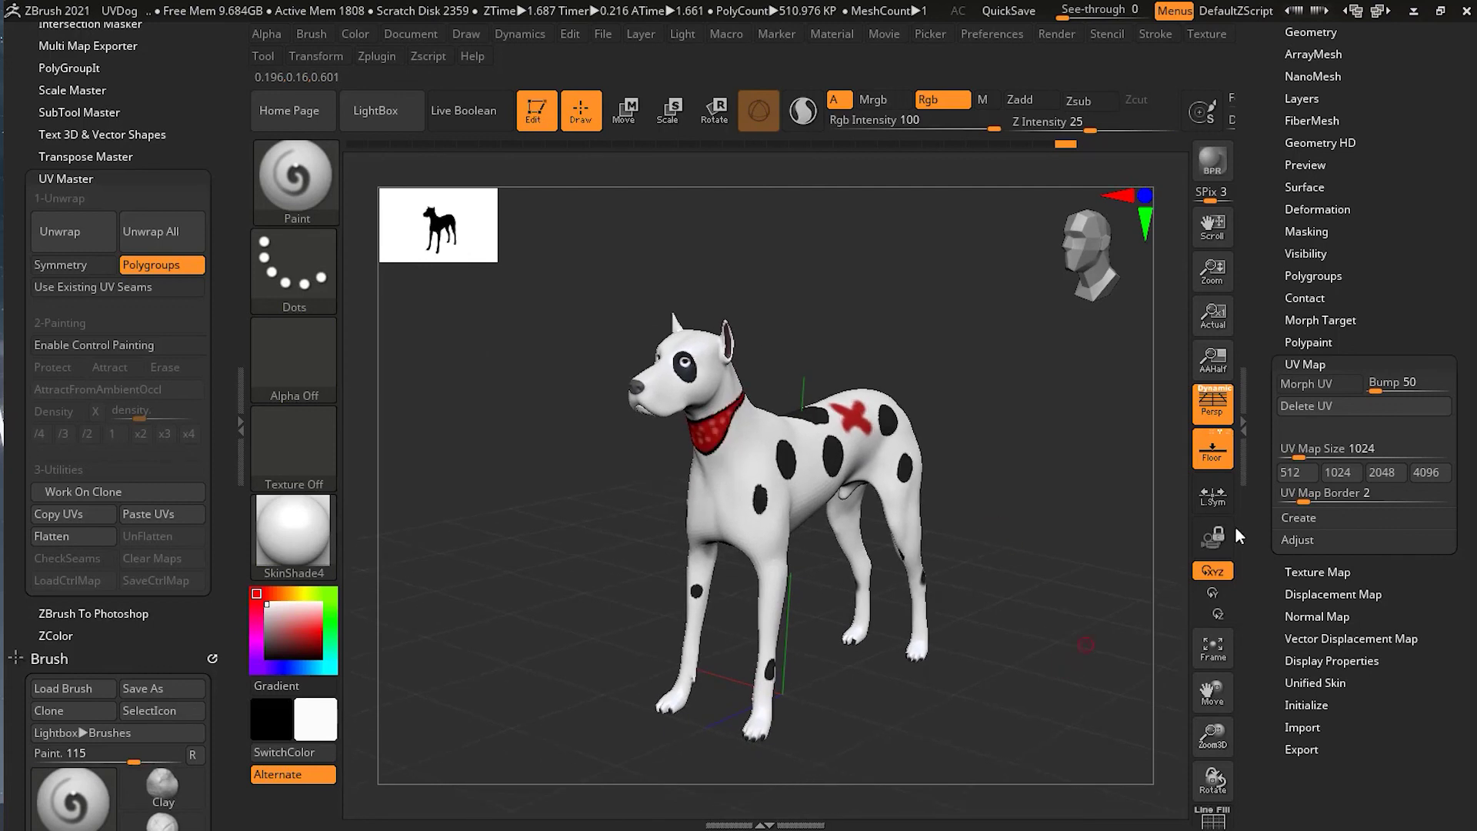